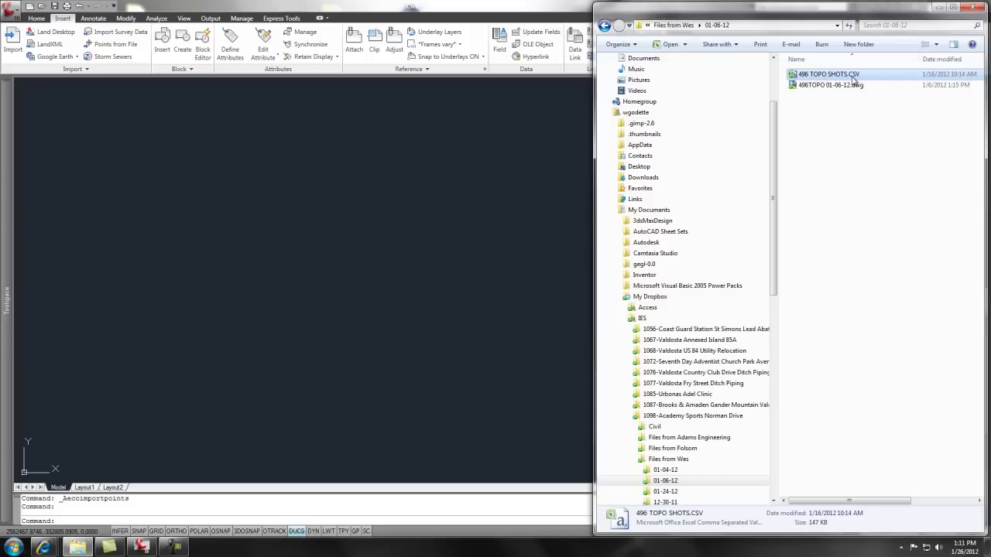
right_click(824, 74)
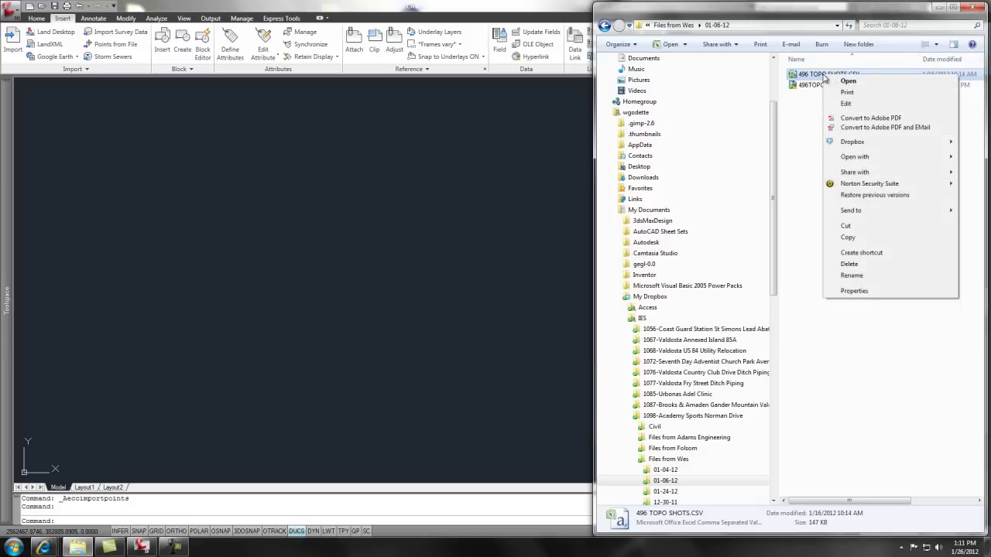
mouse_move(858, 158)
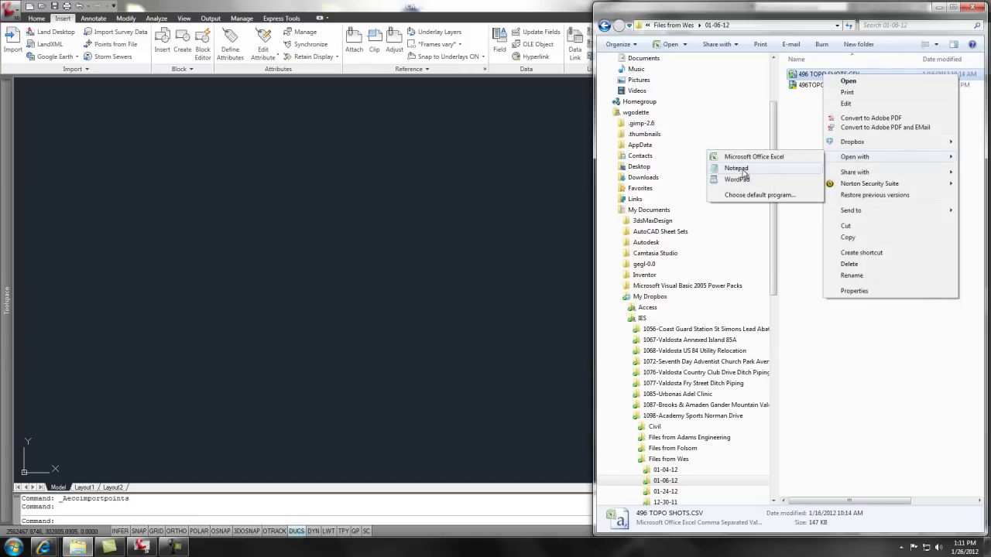
click(747, 173)
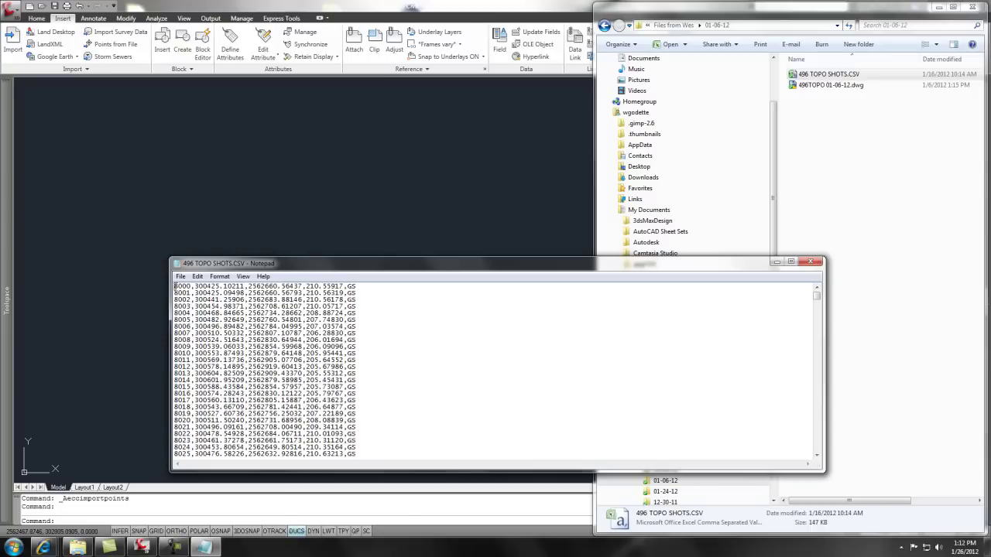
drag(174, 286, 192, 286)
drag(175, 286, 356, 287)
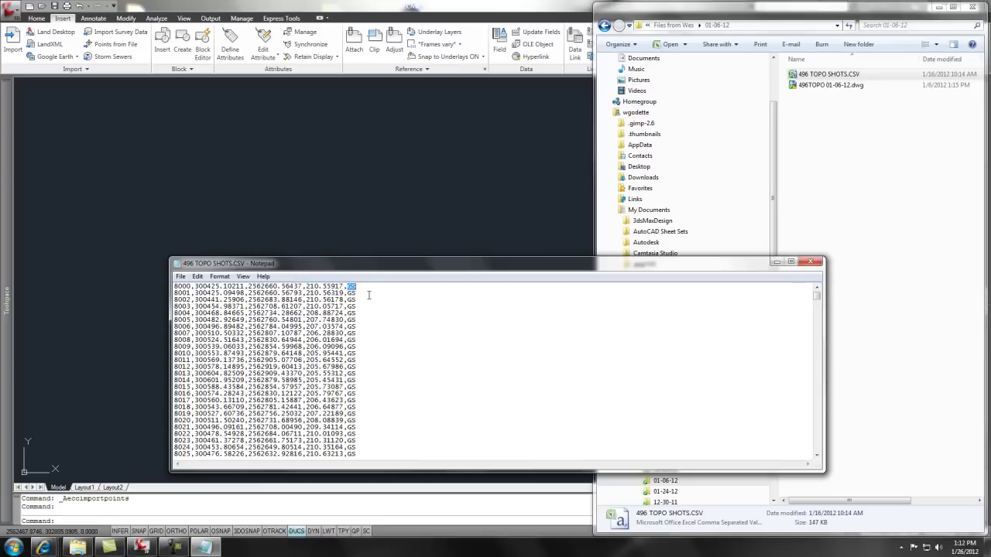
- Close the CSV in Notepad and start a Points from File import using PNEZD (comma delimited) format
click(810, 262)
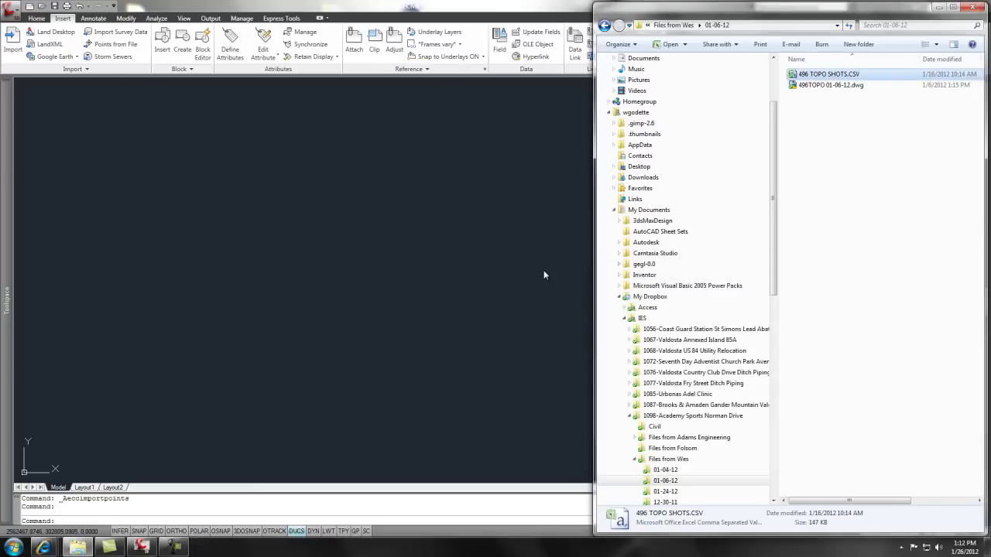
click(534, 269)
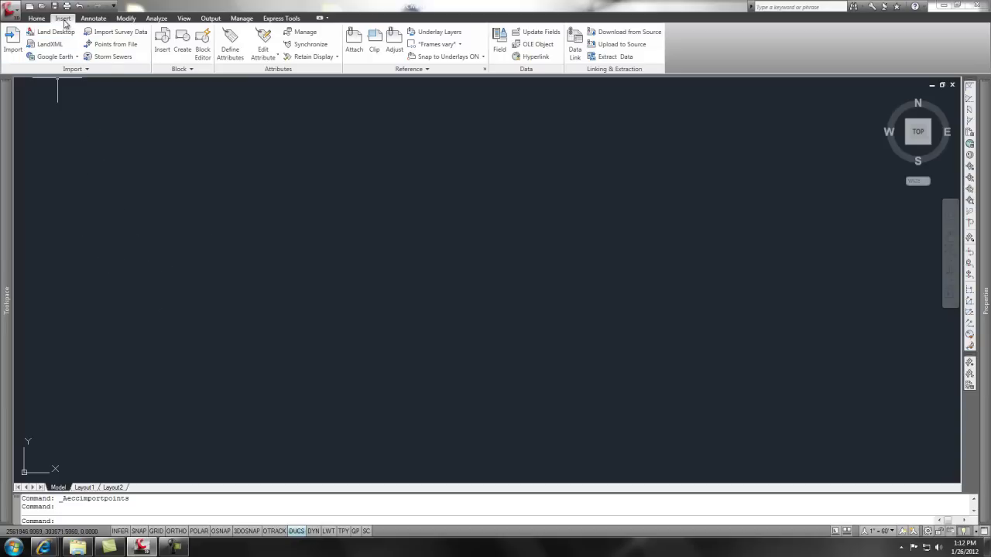
click(108, 48)
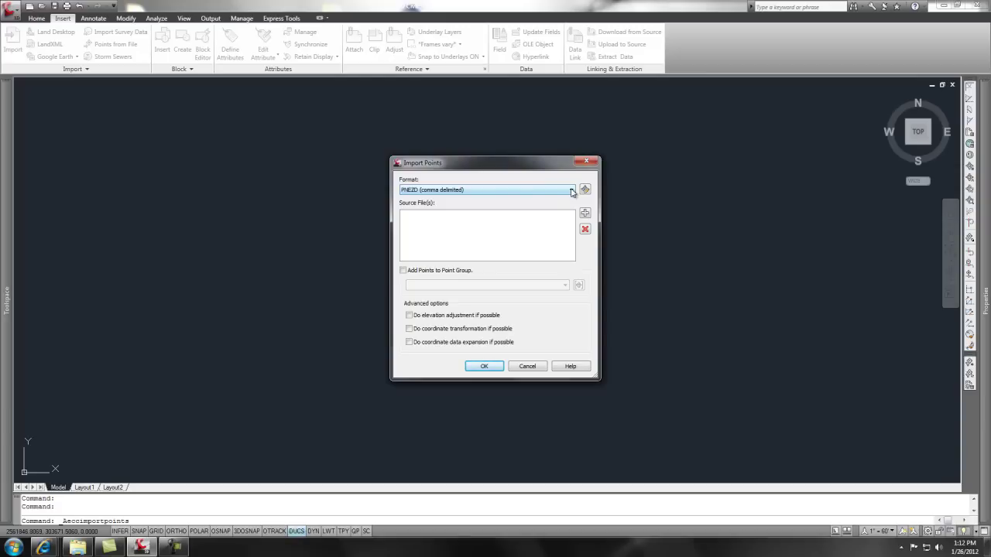
click(572, 190)
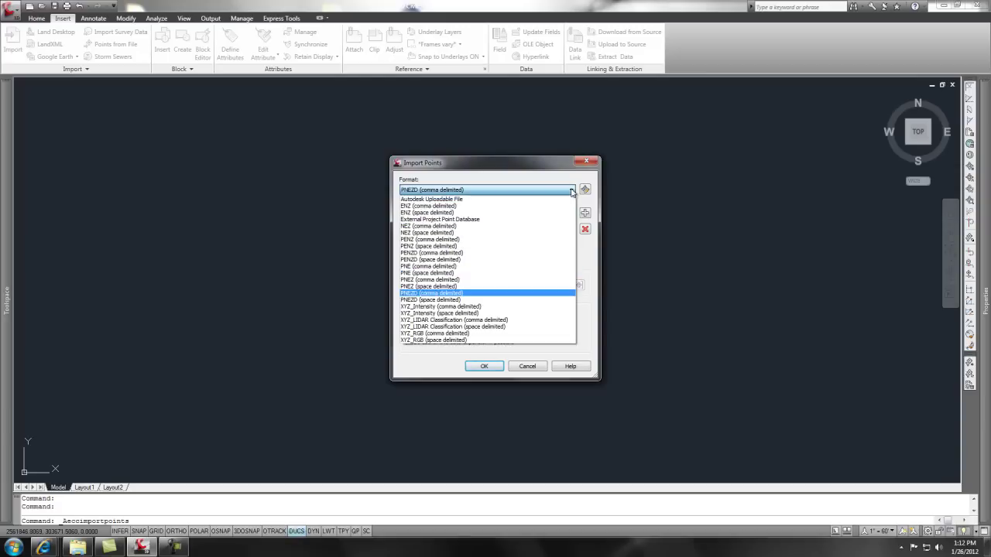
click(429, 294)
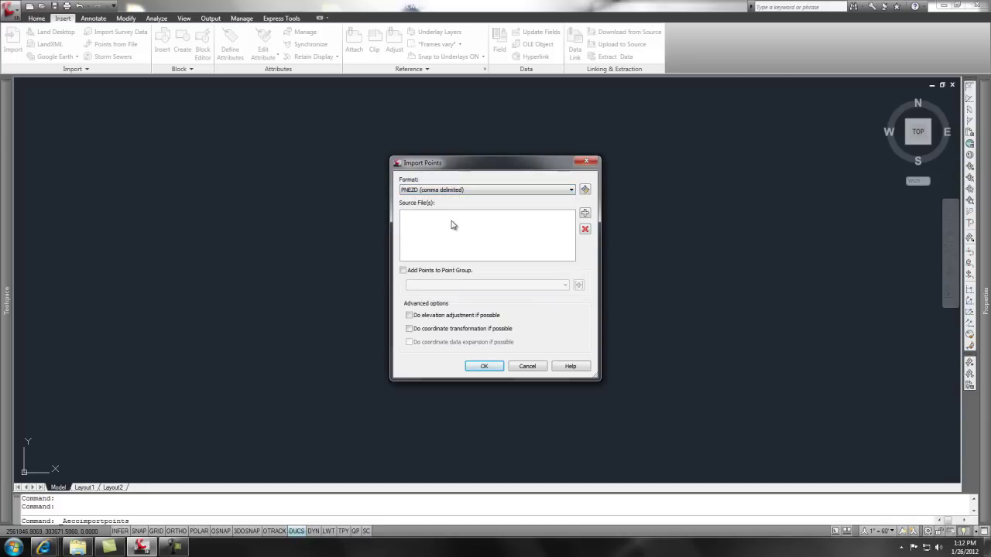
click(571, 191)
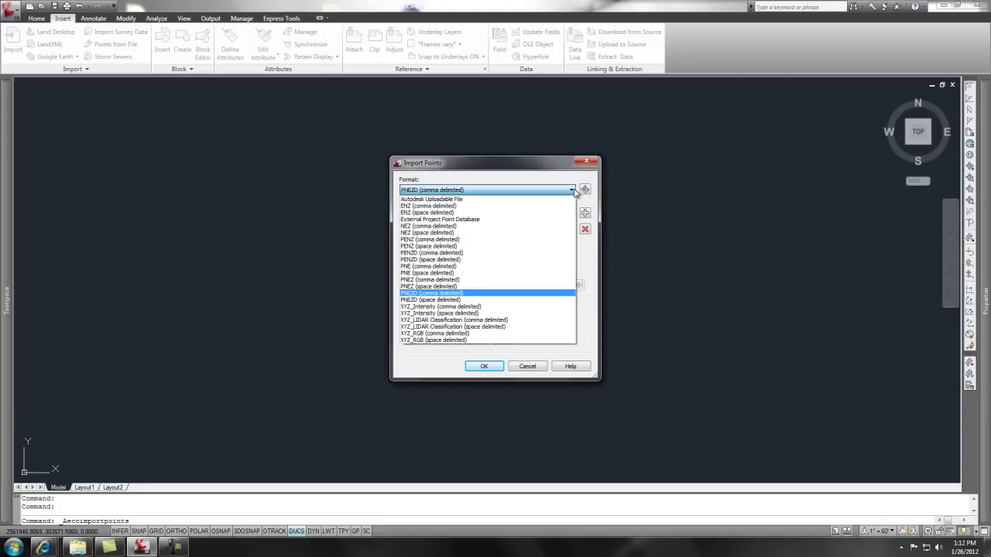
- Import the points from 496 TOPO SHOTS.CSV as PNEZD (comma delimited)
click(428, 293)
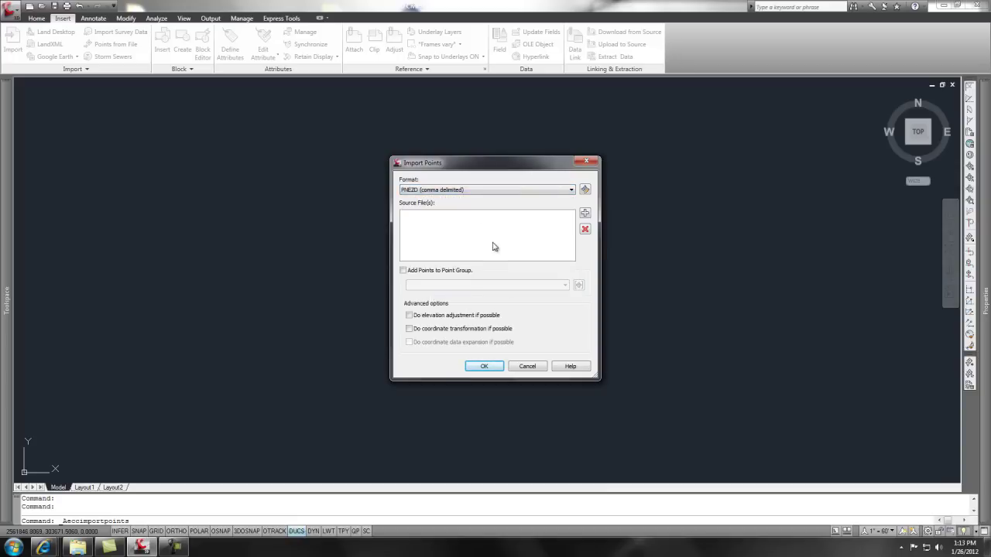
click(585, 215)
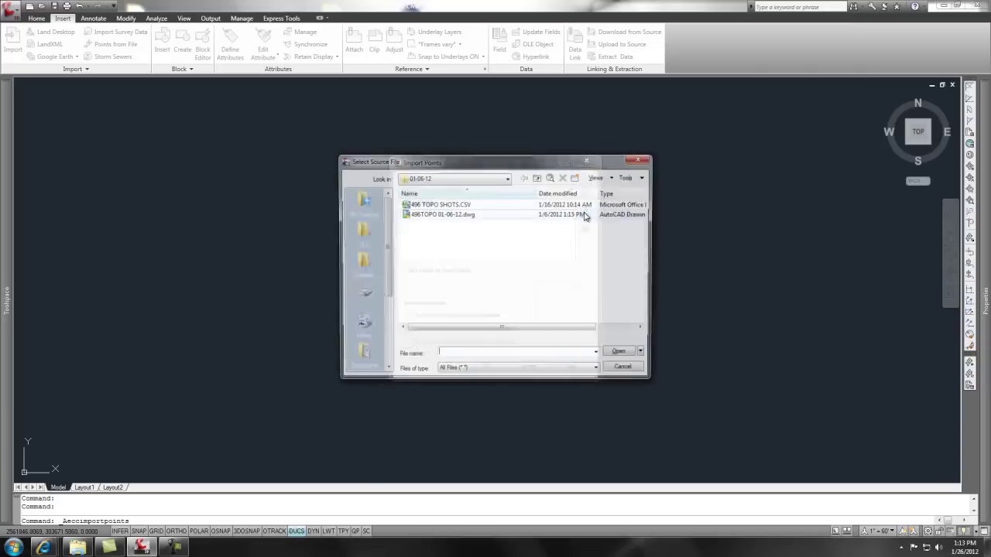
double_click(443, 204)
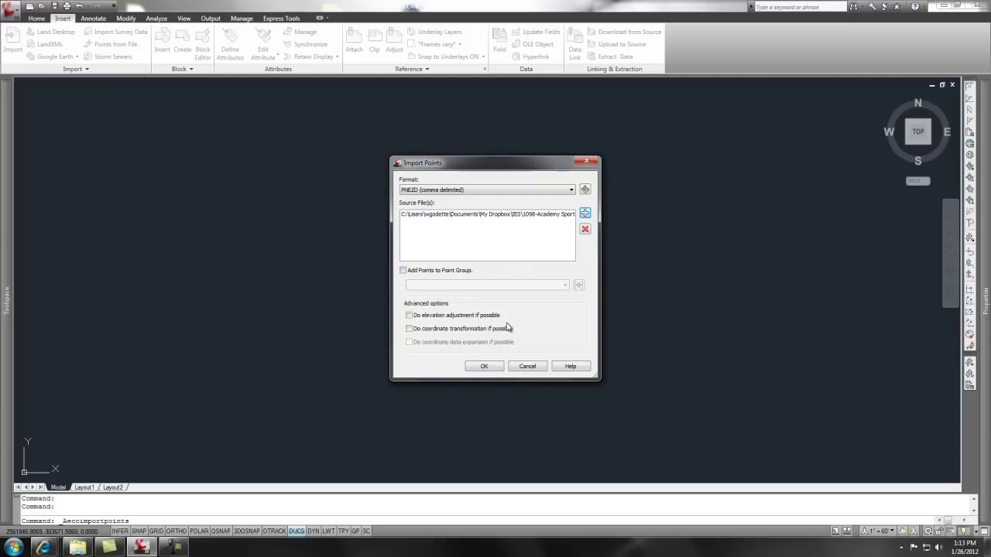
click(485, 367)
click(484, 367)
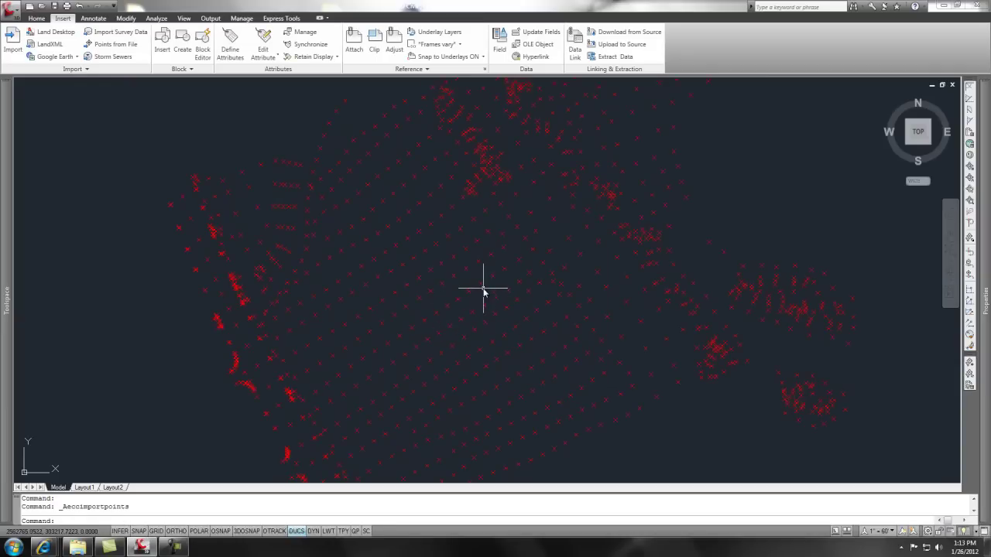
- Review the imported topo shot points shown as red markers across the site
mouse_move(480, 283)
- Open Toolspace Prospector and select the _All Points group holding 3196 points
click(39, 18)
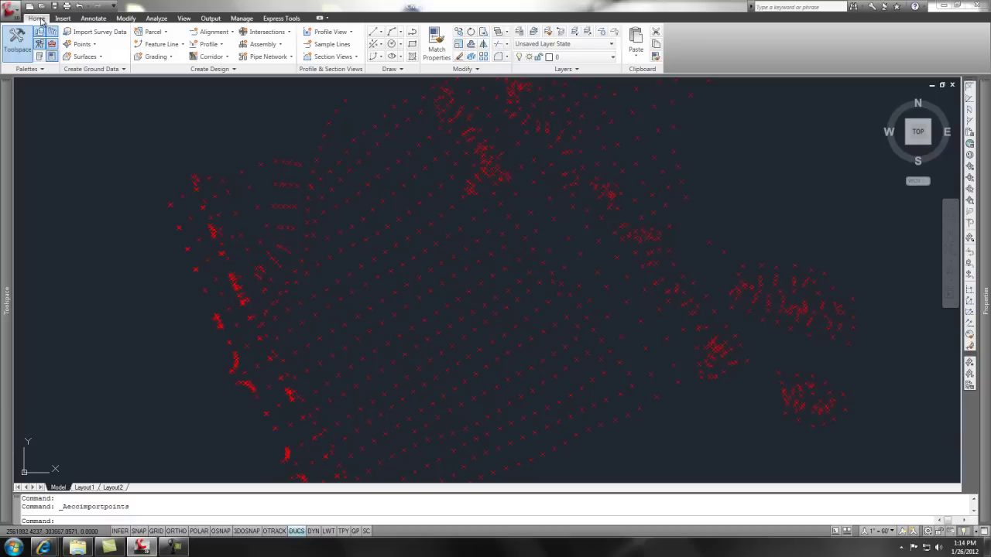
click(18, 52)
click(17, 53)
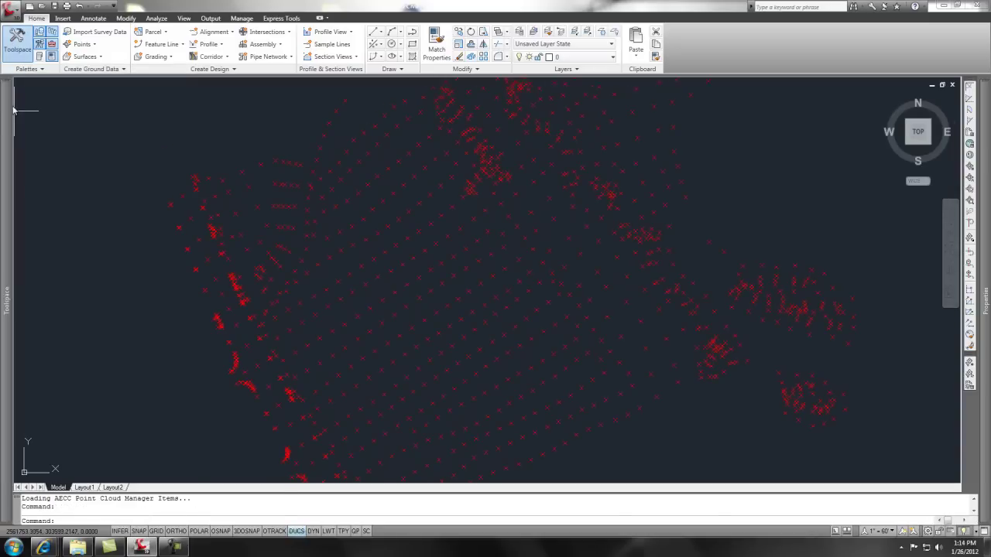
click(89, 154)
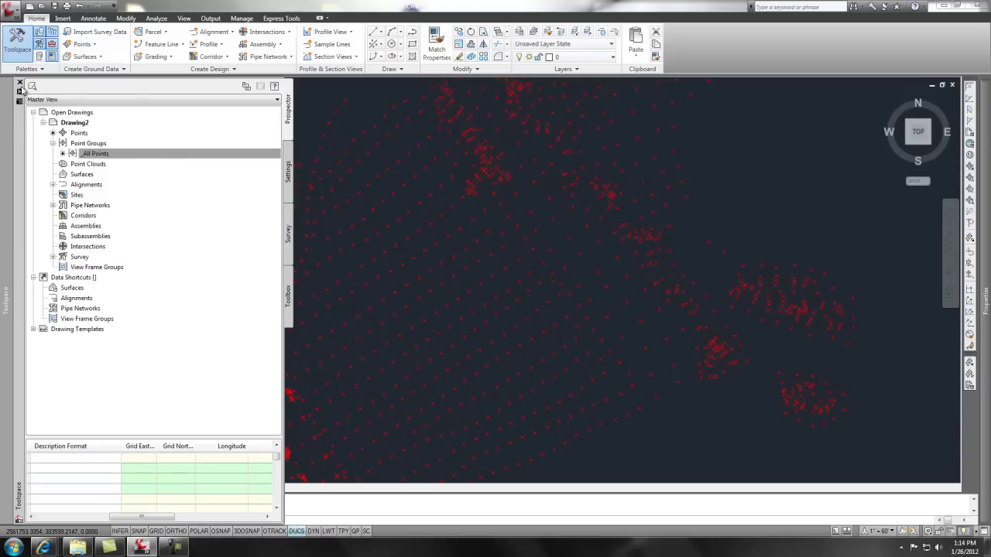
click(57, 147)
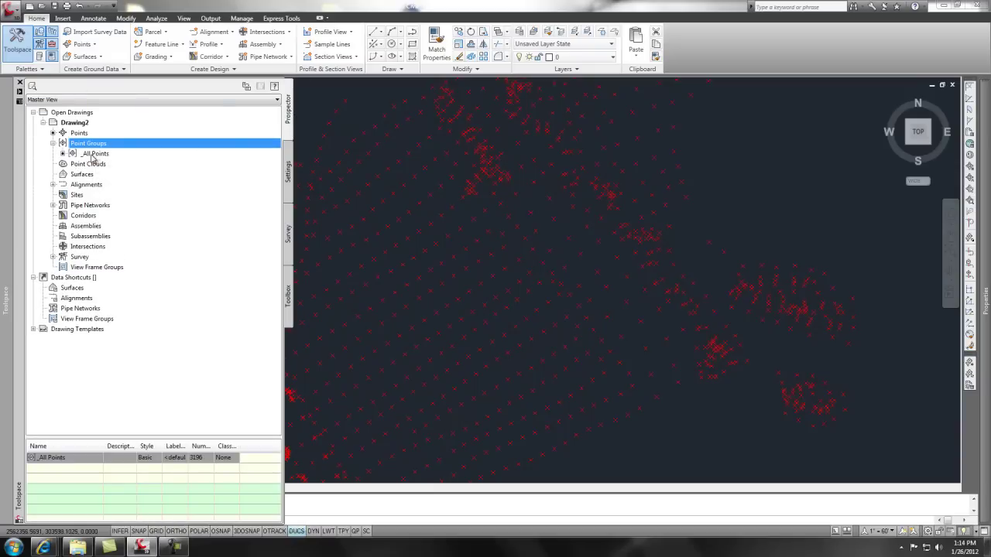
click(92, 154)
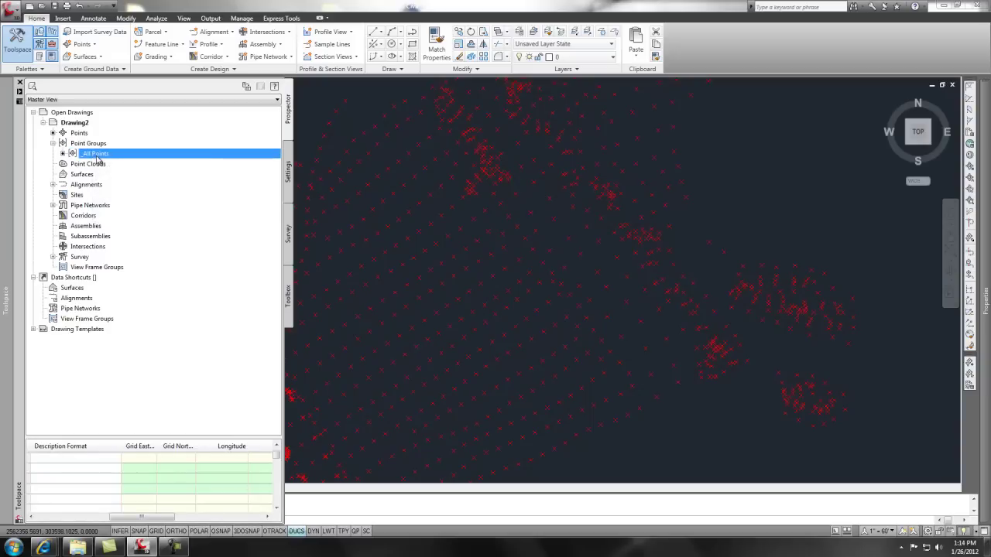
right_click(97, 160)
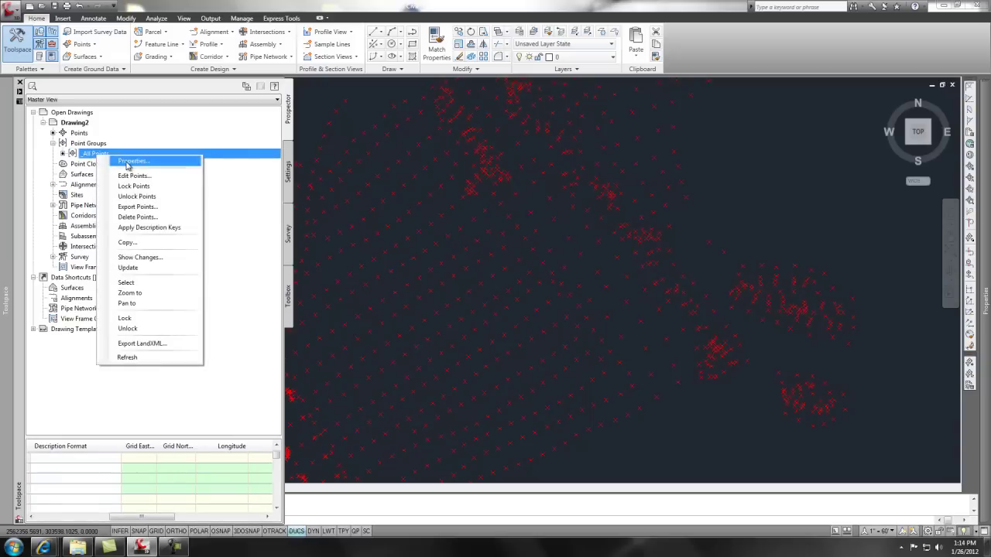
- Give _All Points the Point#-Elevation-Description label style while keeping the Basic point style
click(128, 162)
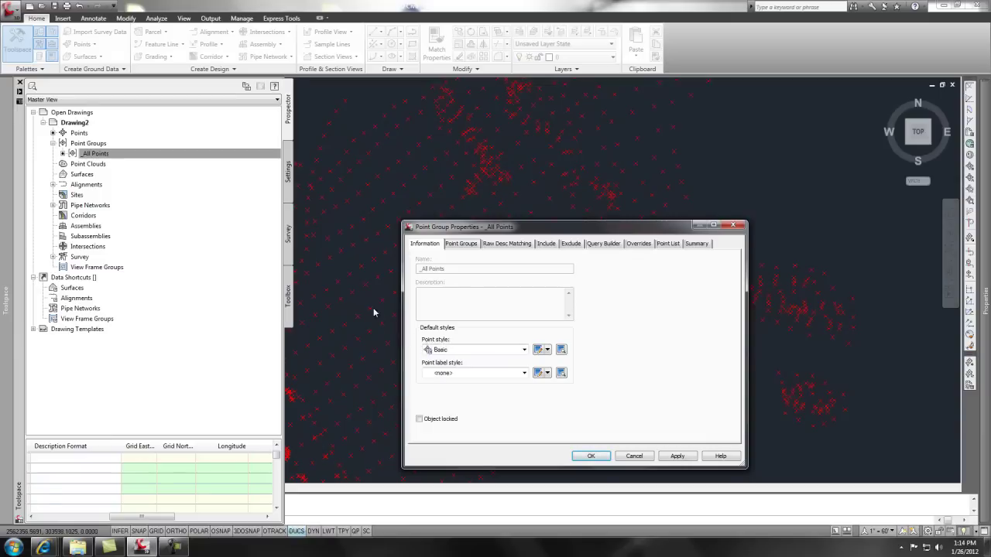
click(524, 349)
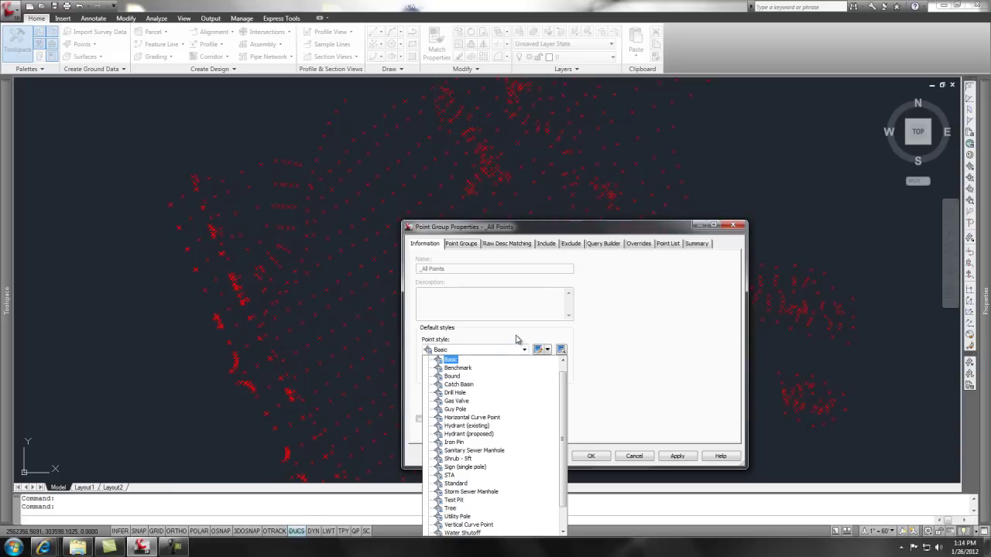
click(514, 339)
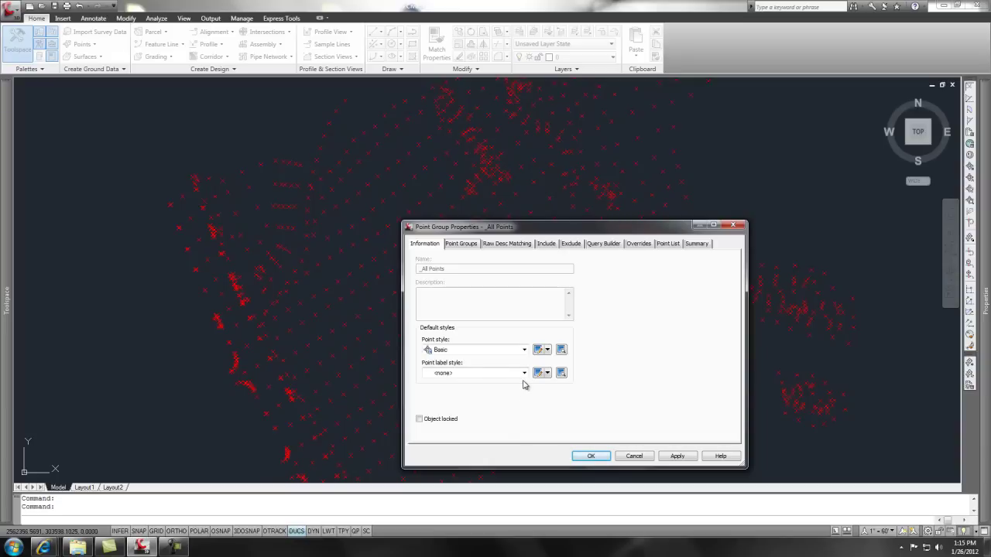
click(524, 374)
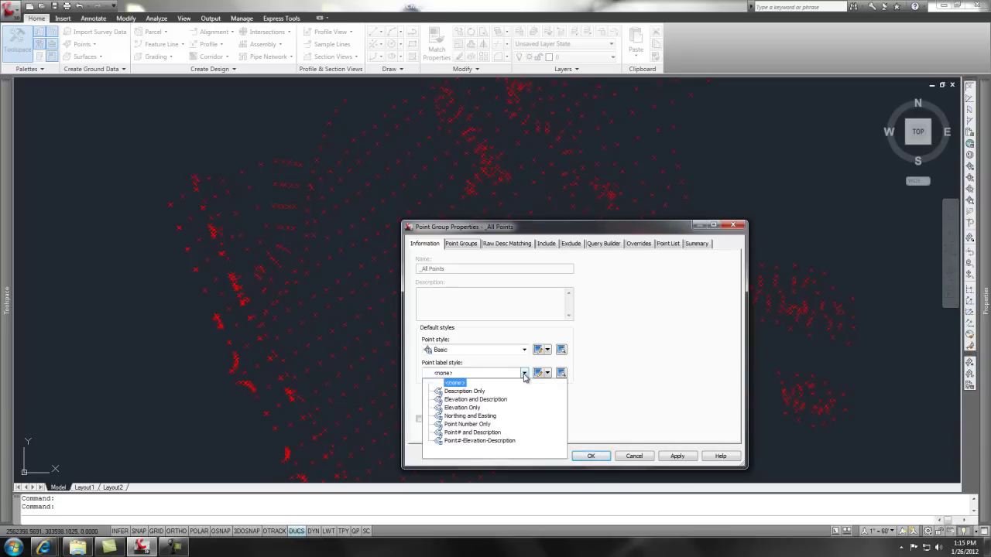
click(490, 441)
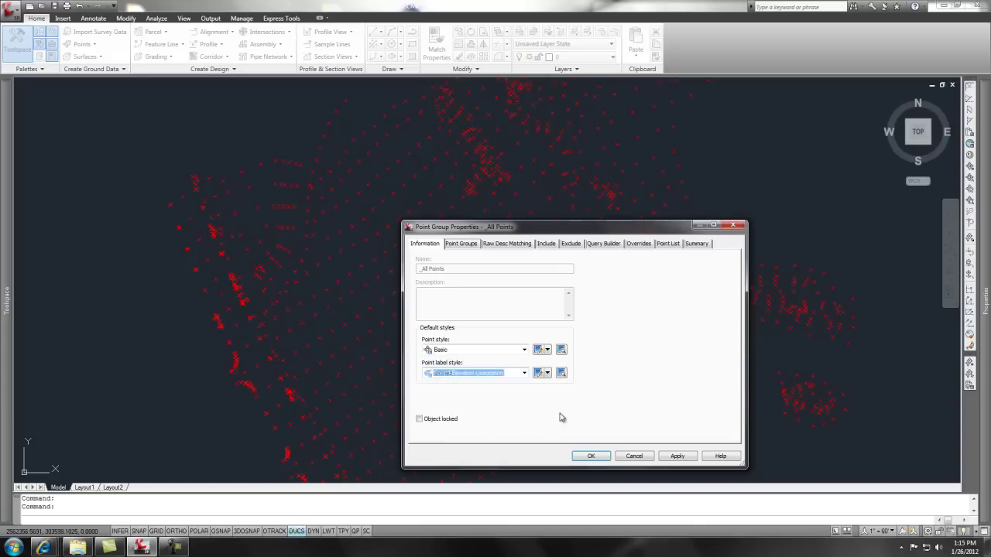
click(590, 456)
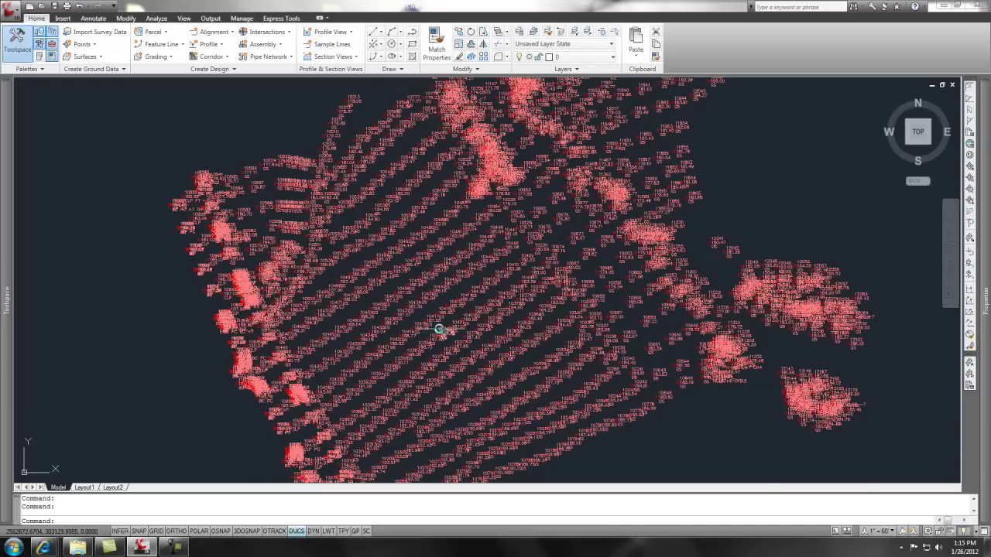
scroll(433, 325, up, 5)
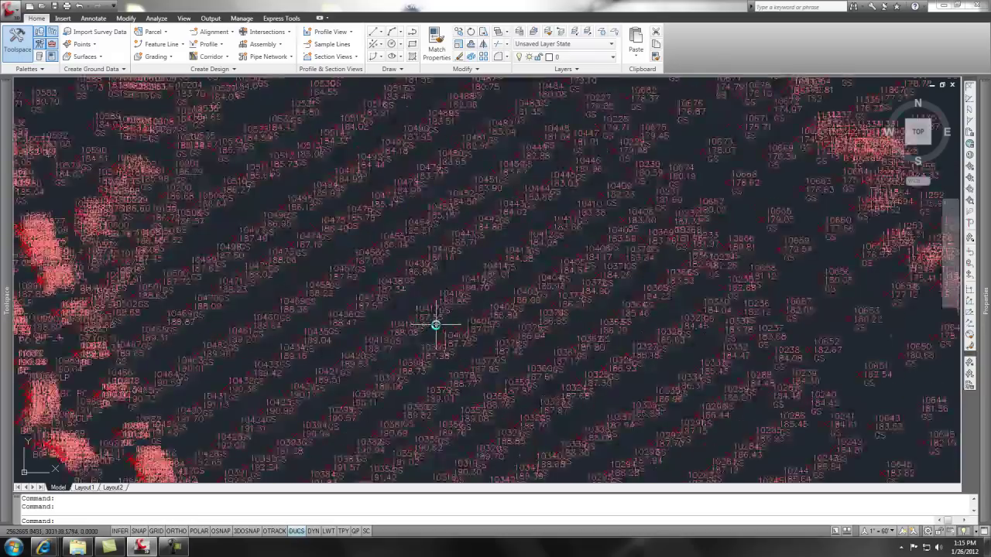
scroll(396, 345, up, 2)
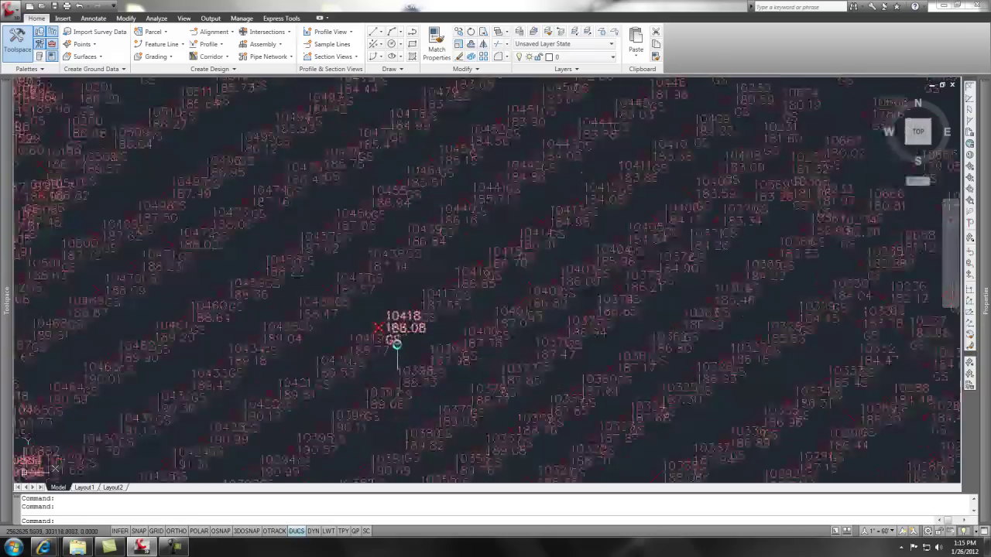
scroll(396, 310, down, 2)
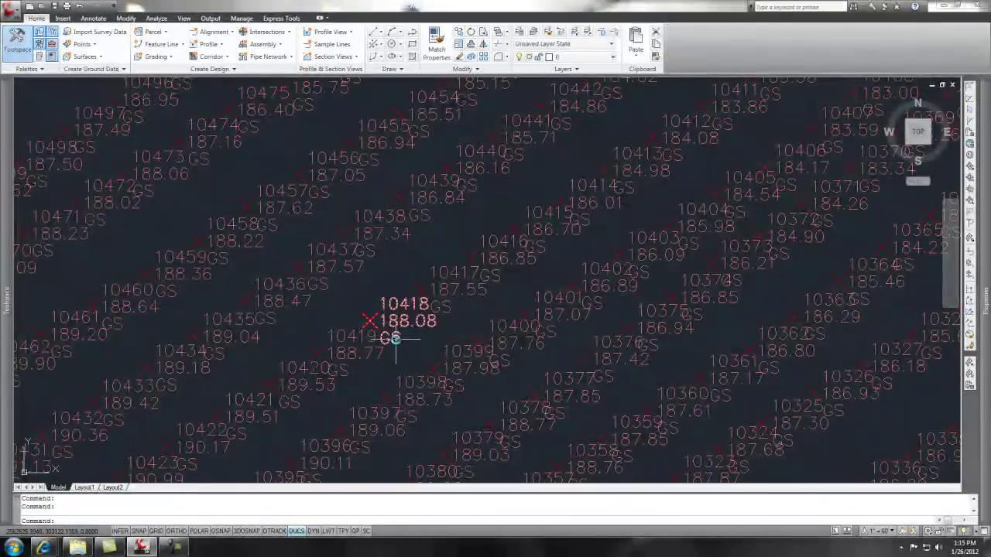
scroll(395, 339, down, 2)
scroll(471, 168, up, 3)
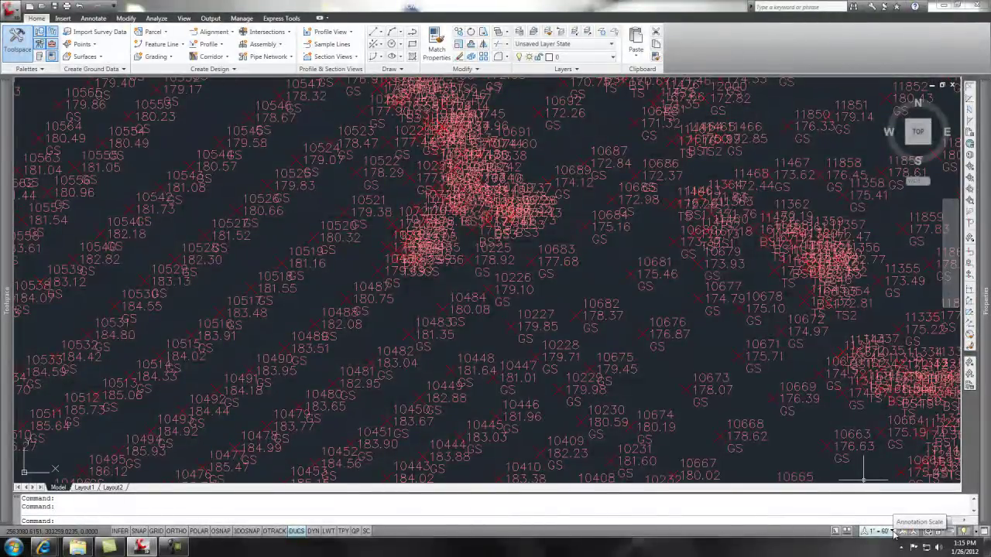
- Set the annotation scale to 1"=20' and zoom to check the smaller point labels
click(895, 533)
click(898, 323)
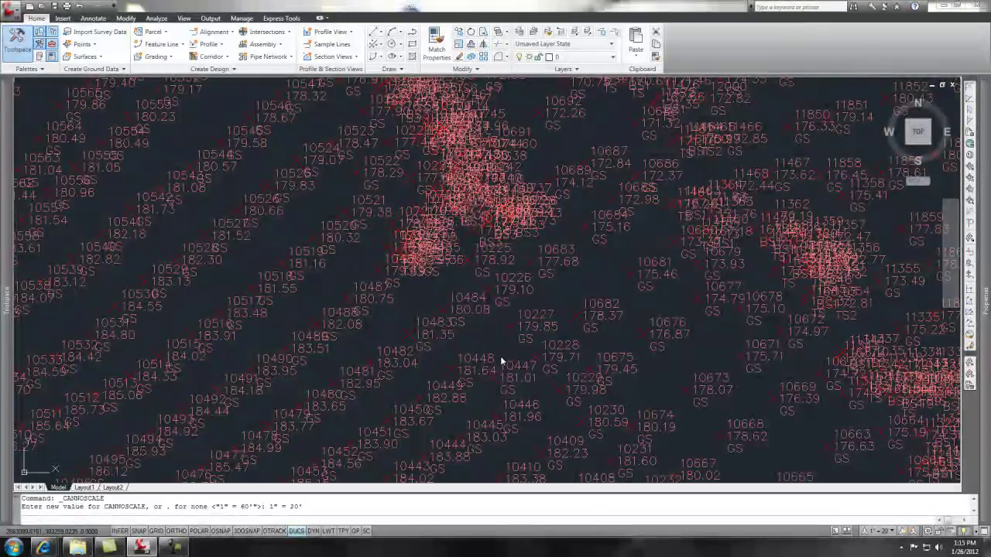
scroll(469, 332, down, 3)
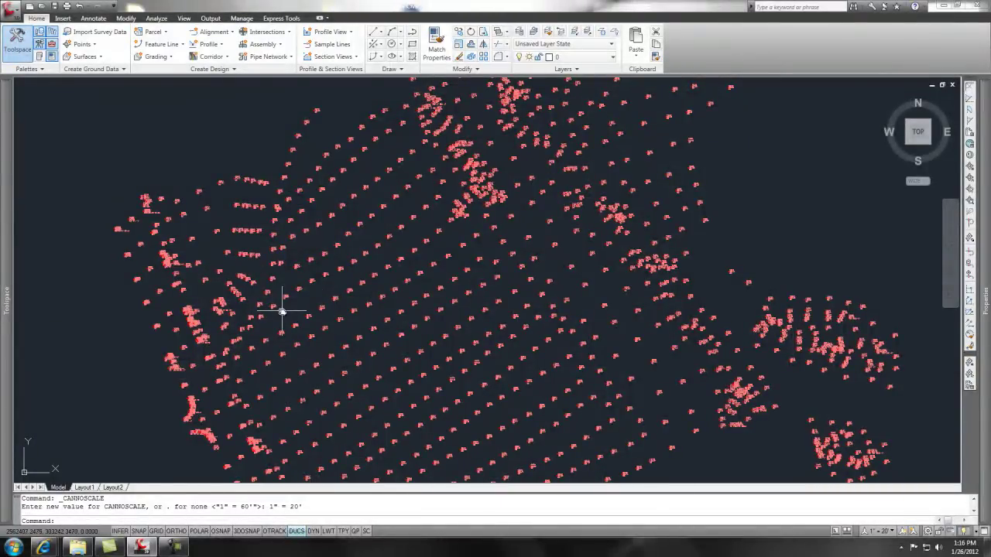
scroll(224, 298, up, 5)
scroll(309, 298, up, 2)
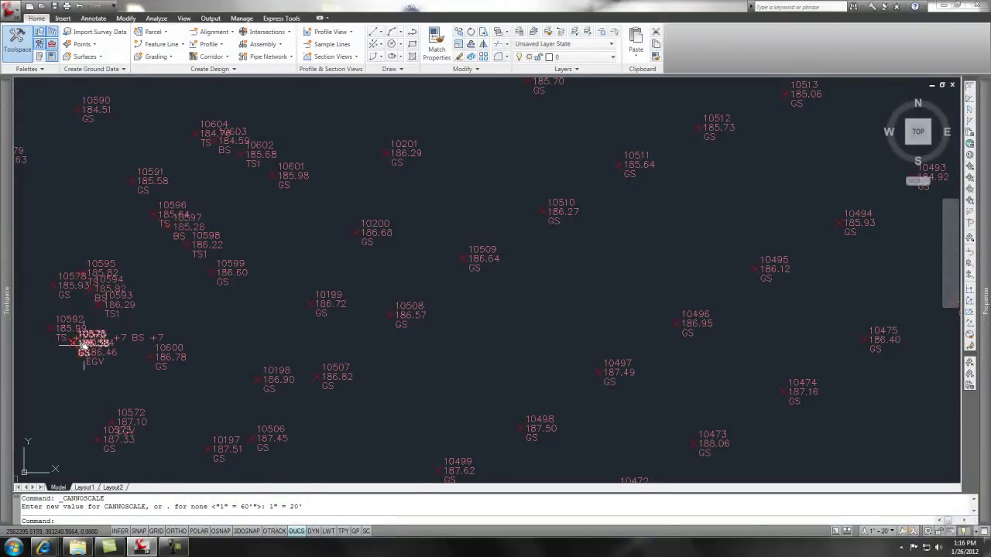
scroll(315, 351, down, 4)
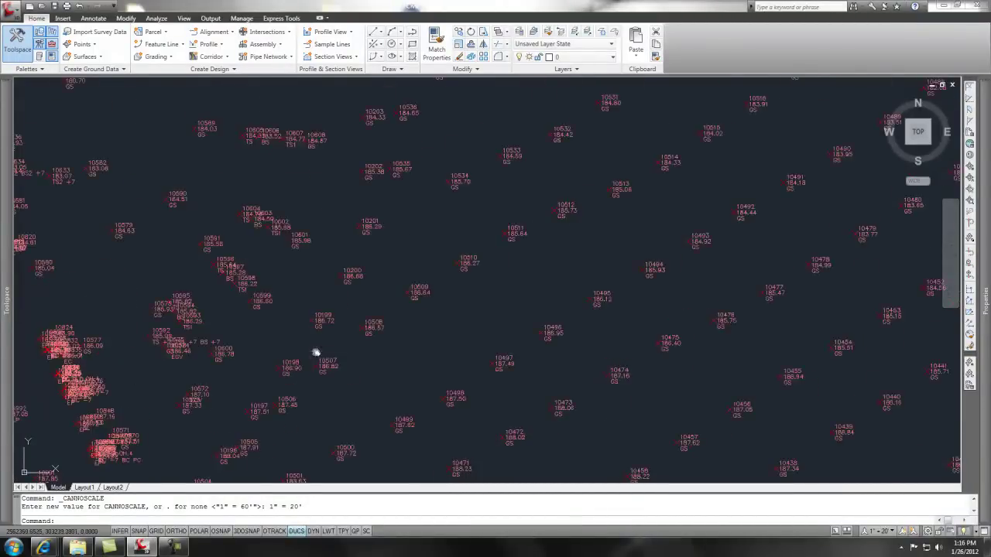
scroll(316, 352, down, 3)
- Pan across the point cloud, then return to the All Points group in Prospector
middle_drag(409, 361, 254, 276)
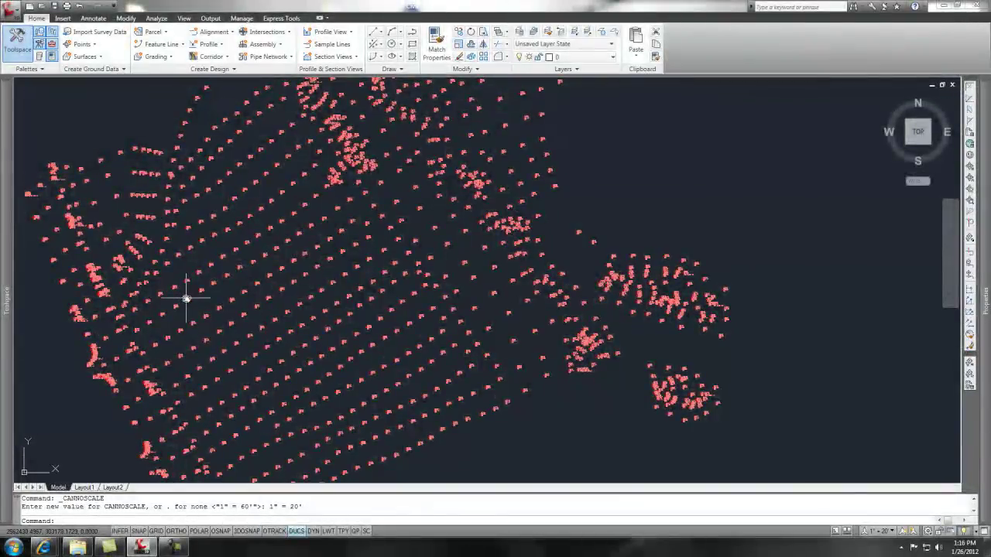
scroll(186, 298, up, 6)
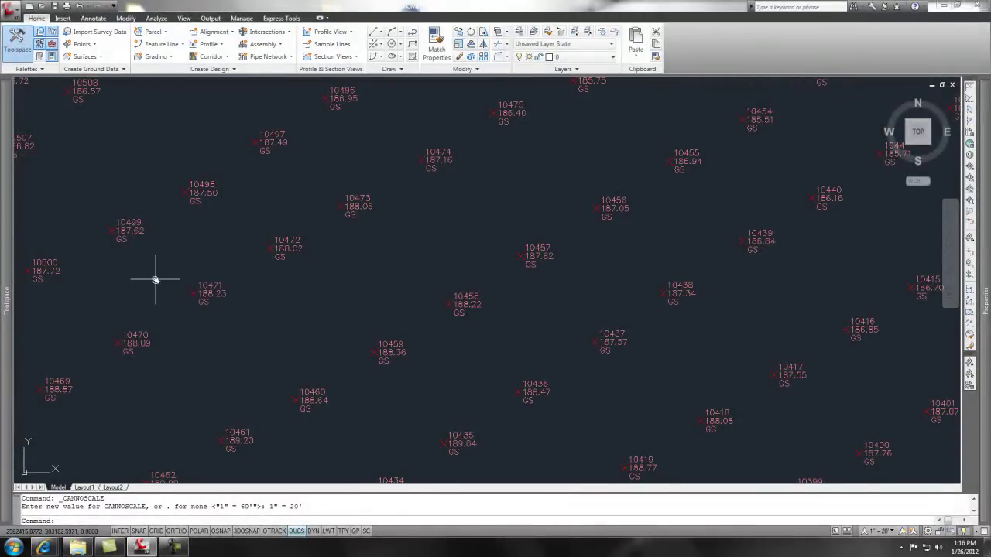
scroll(284, 321, down, 5)
scroll(190, 244, up, 3)
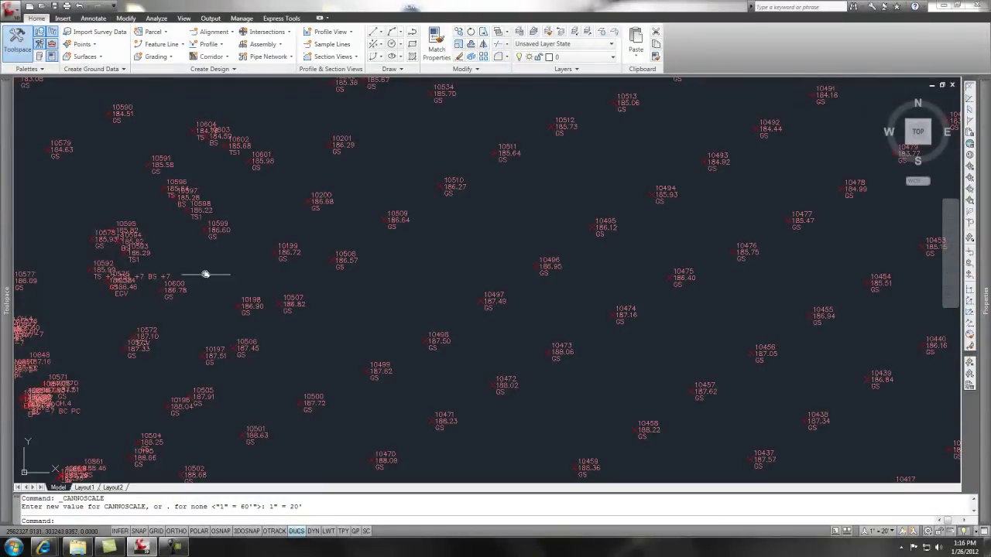
scroll(209, 280, up, 2)
scroll(209, 280, down, 8)
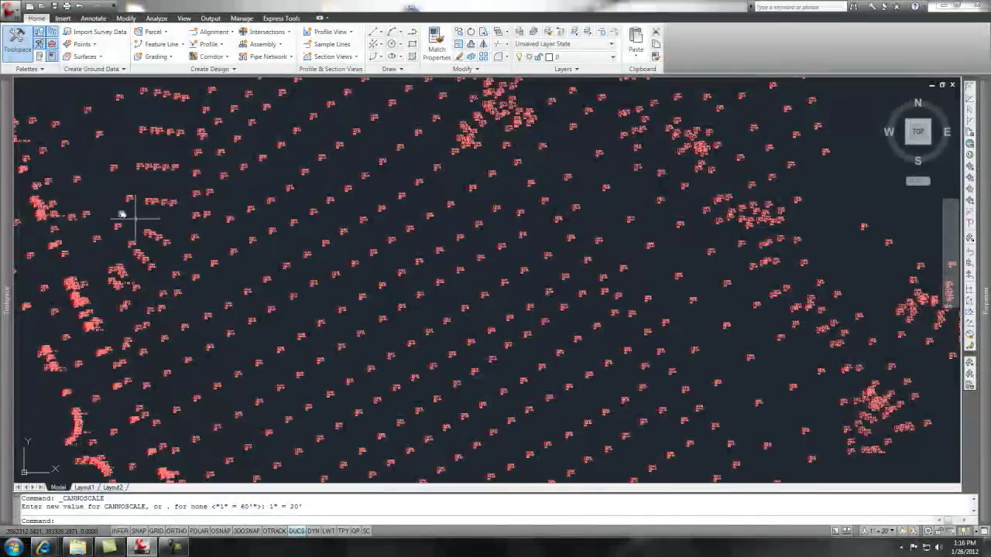
mouse_move(6, 177)
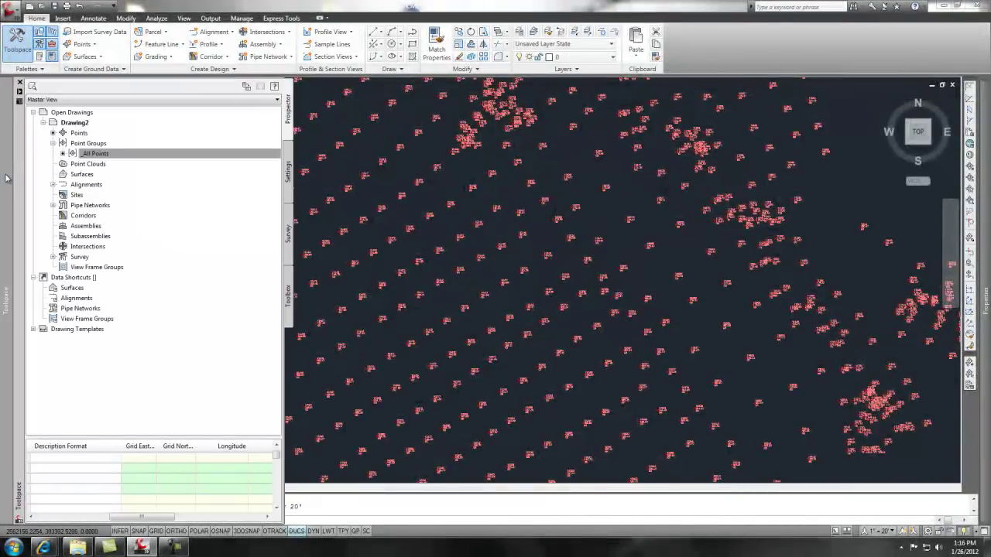
click(46, 164)
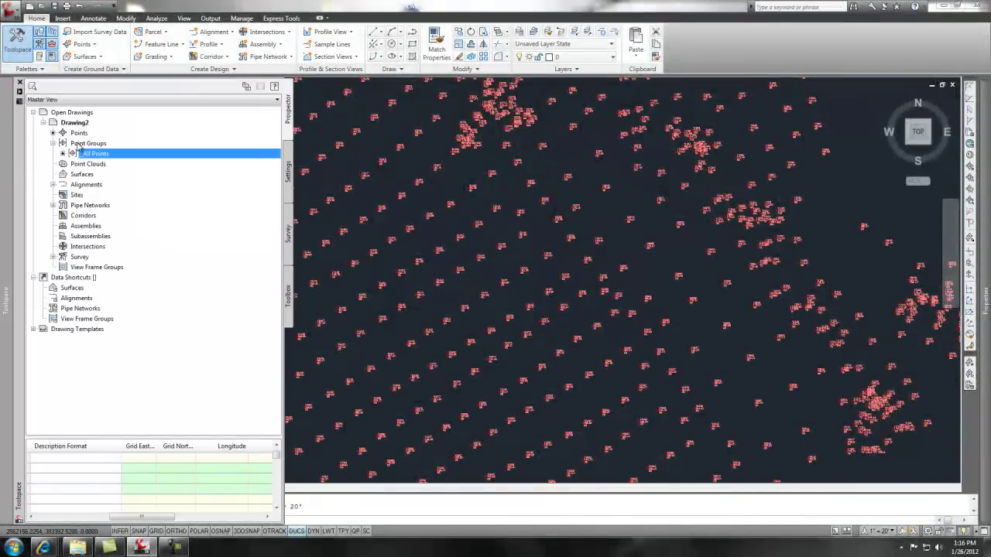
- Create a new point group named NG with the Elevation Only point label style
right_click(87, 144)
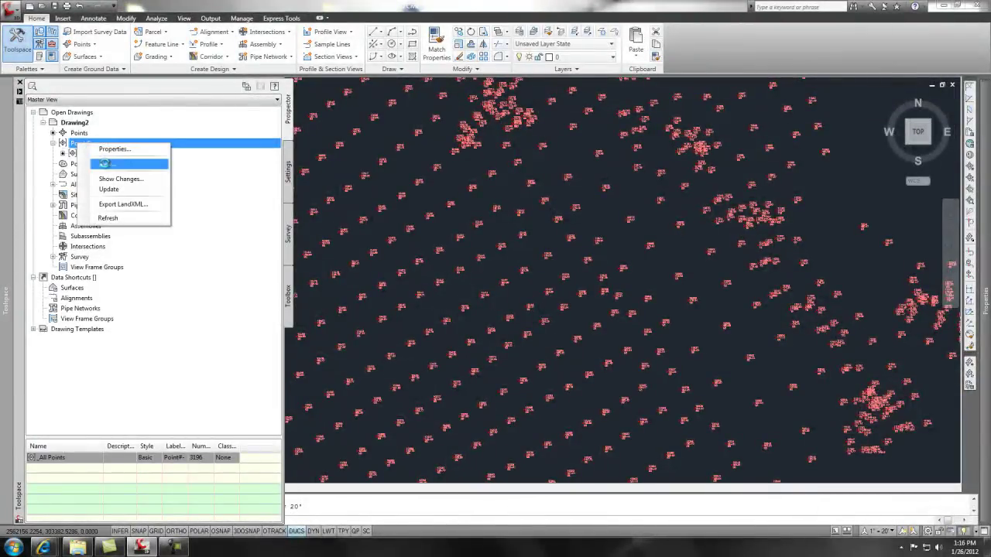
click(104, 161)
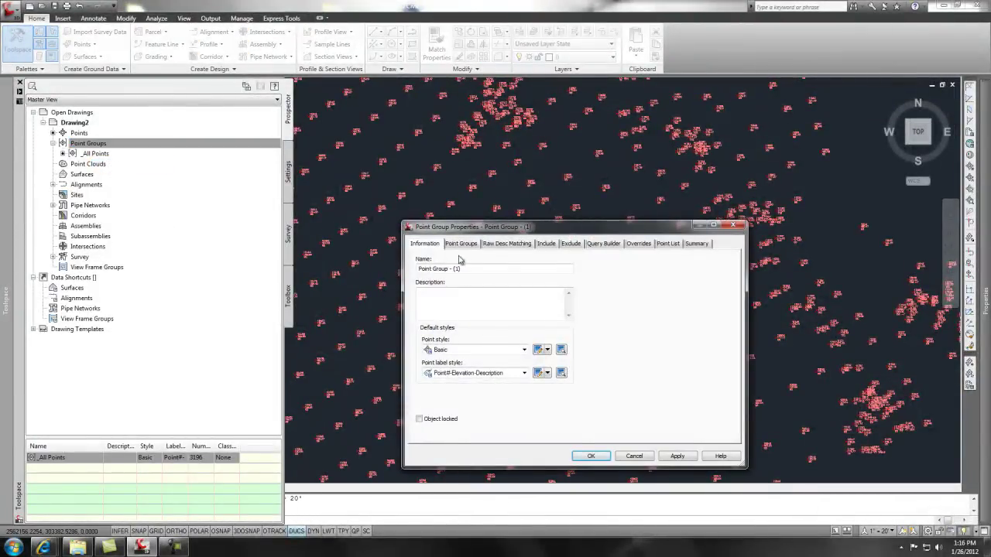
double_click(476, 268)
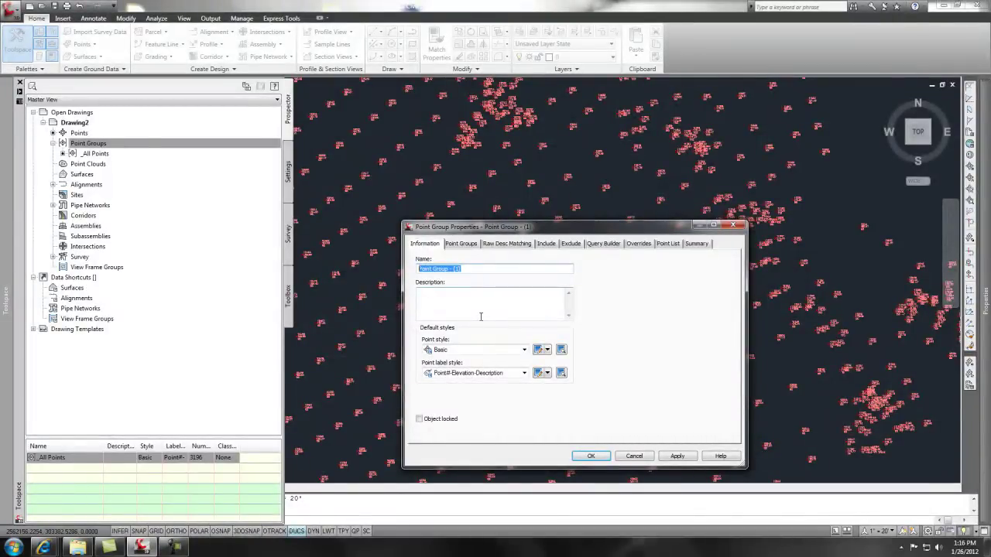
text(NG)
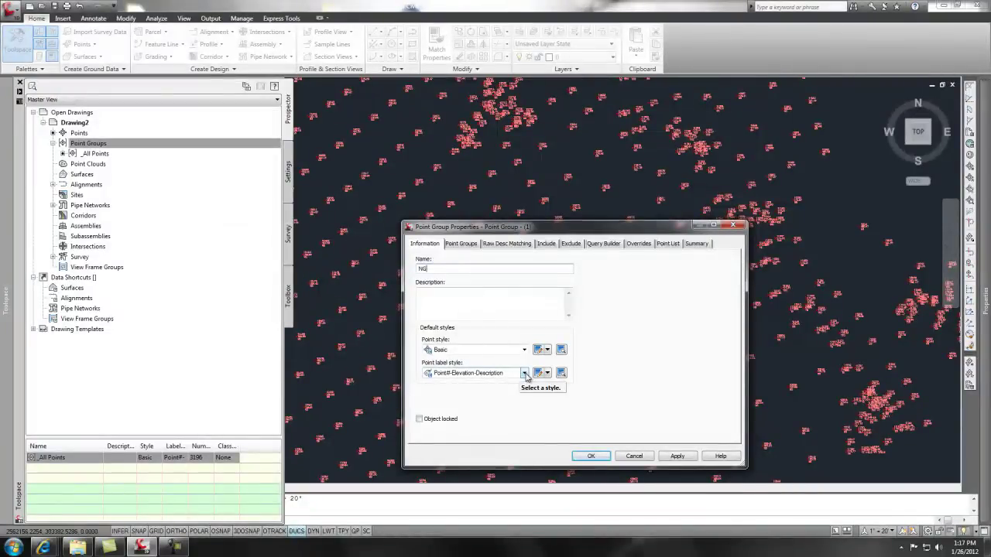
click(525, 373)
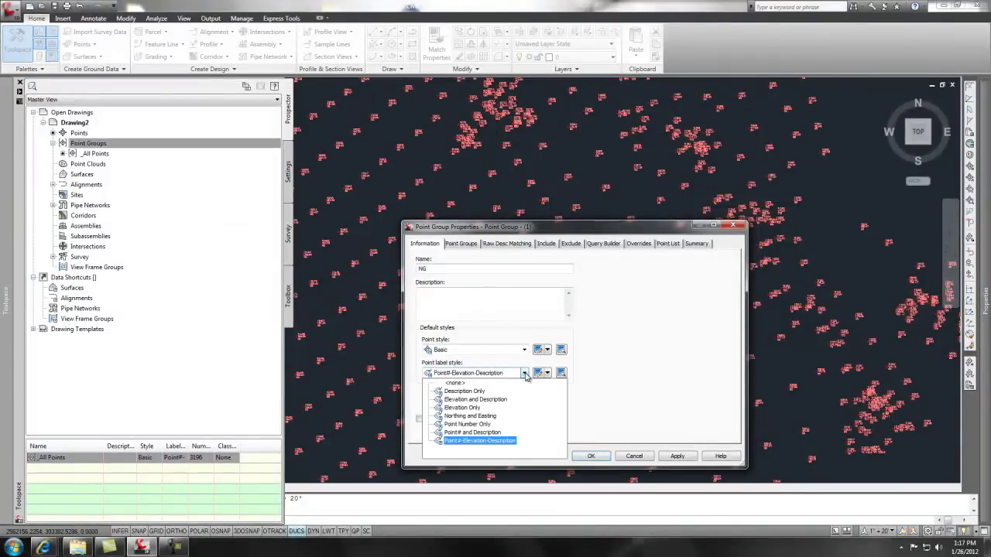
click(472, 408)
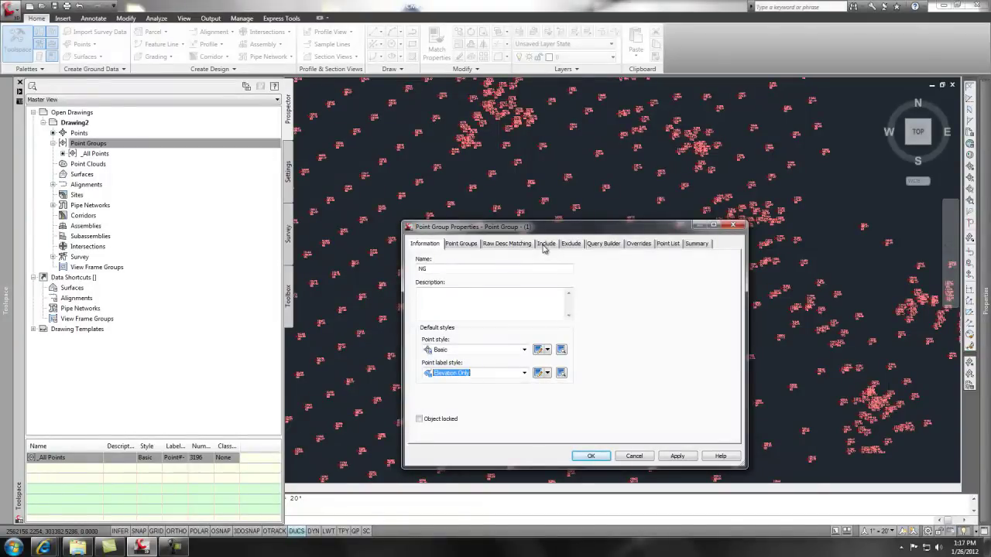
- Make NG include points whose raw description matches gs*, and preview its point list
click(545, 244)
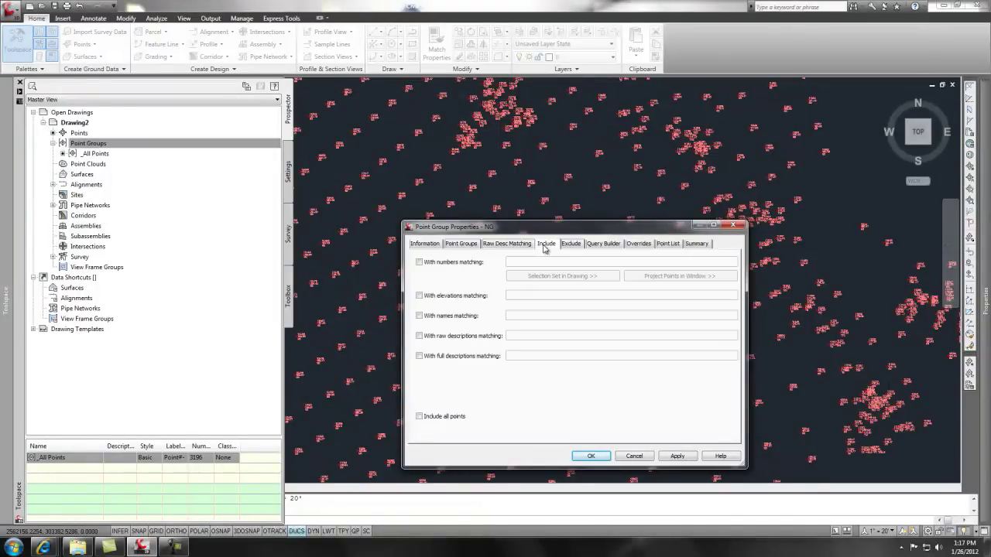
click(419, 336)
click(514, 335)
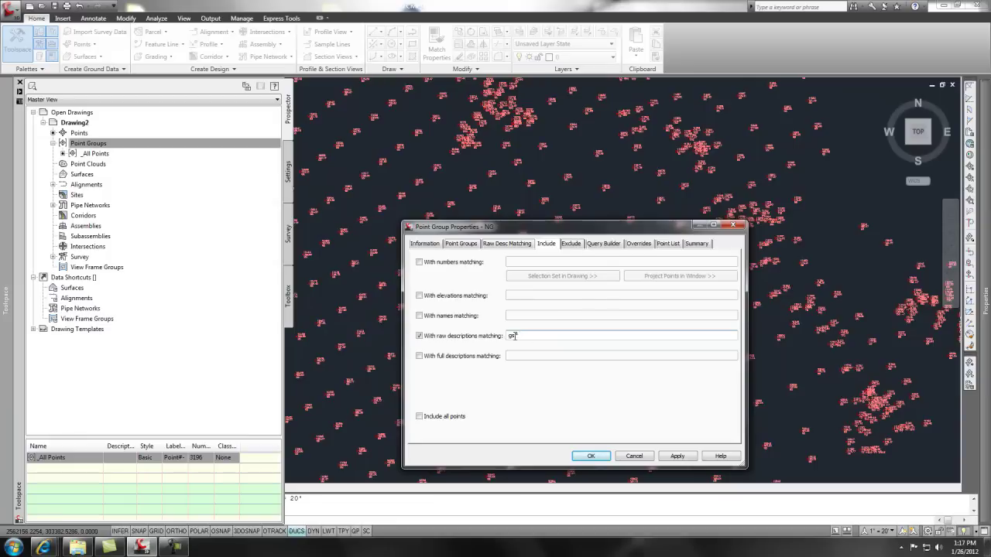
click(668, 244)
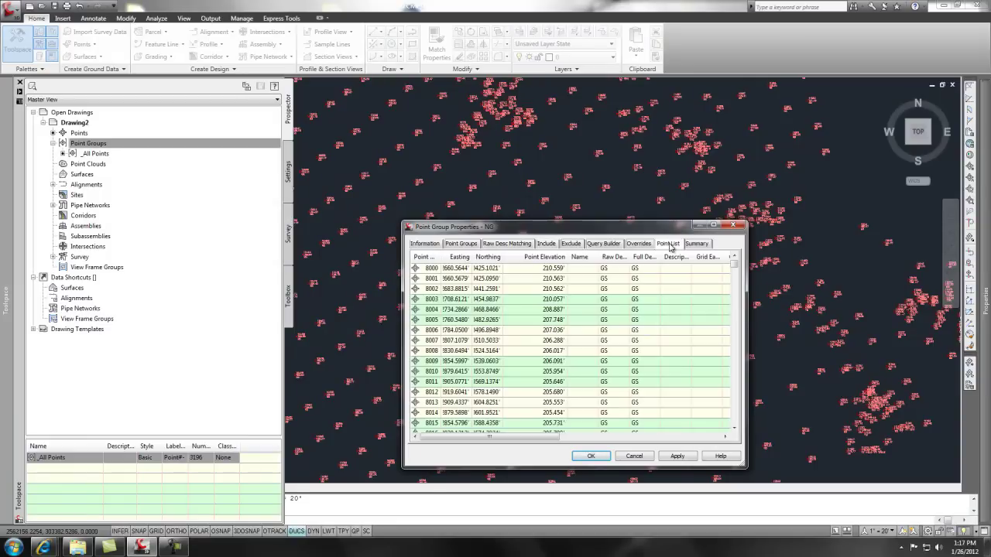
click(571, 243)
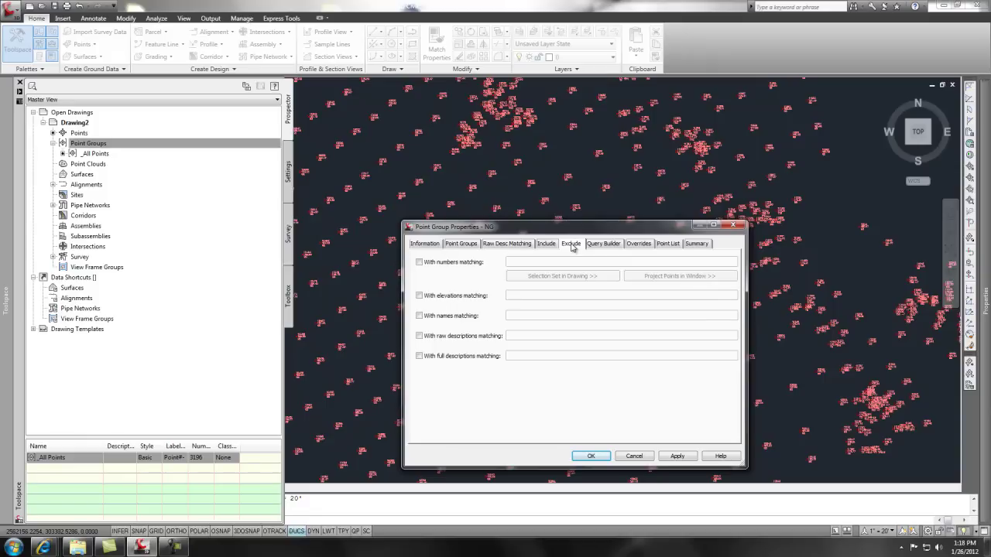
- Leave NG's number-based exclusion unset and finish creating the NG point group
click(419, 263)
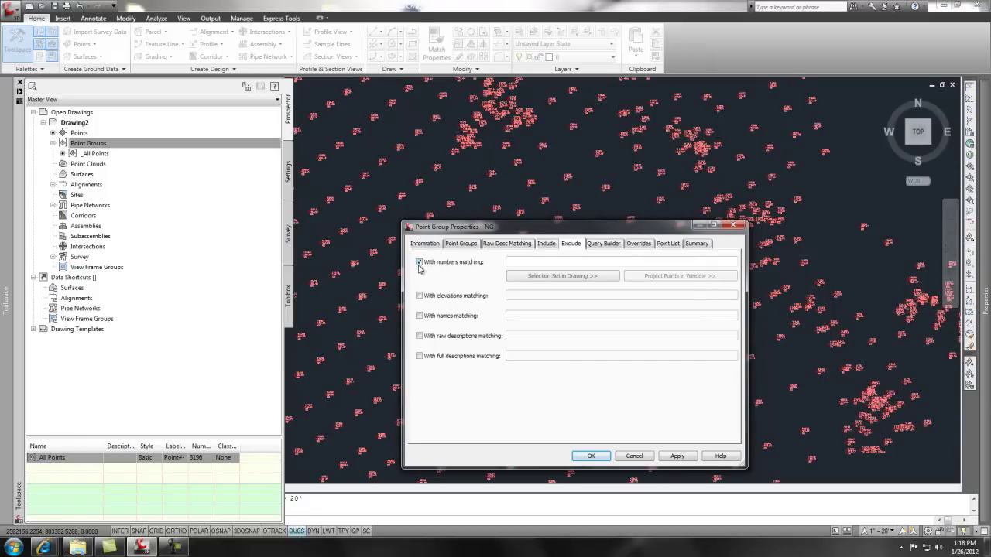
click(540, 277)
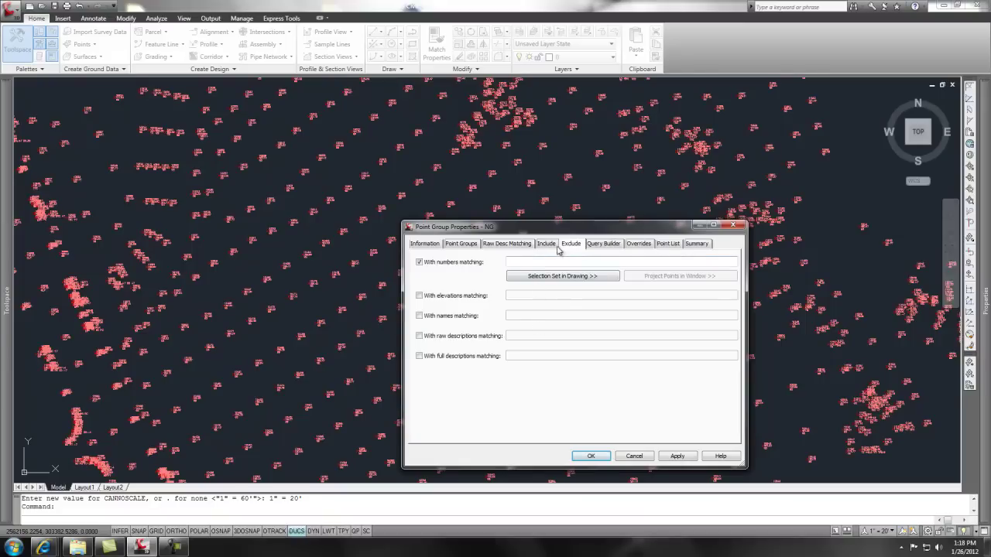
click(419, 262)
click(592, 456)
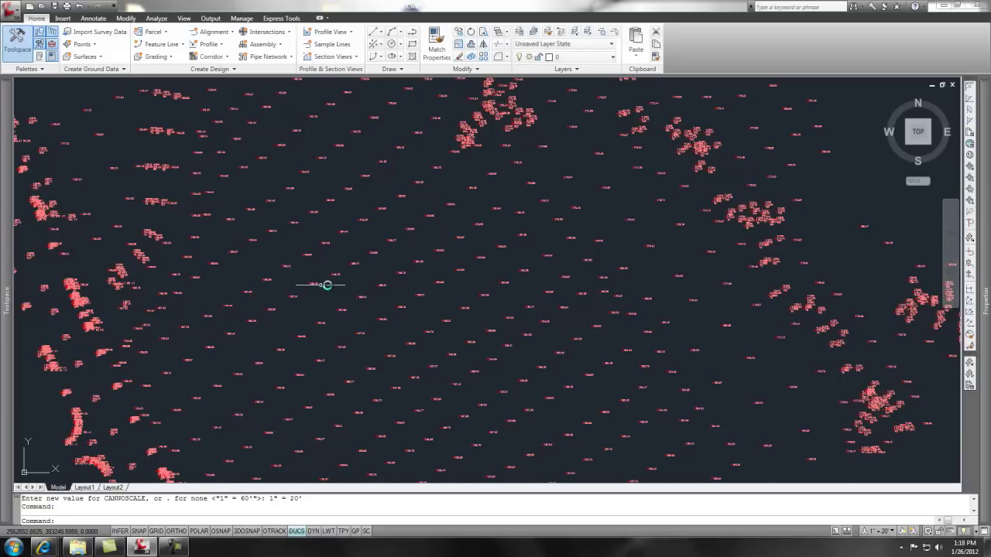
- Zoom in to read elevation labels and show NG (1226) and _All Points (3196) in Prospector
scroll(316, 267, up, 8)
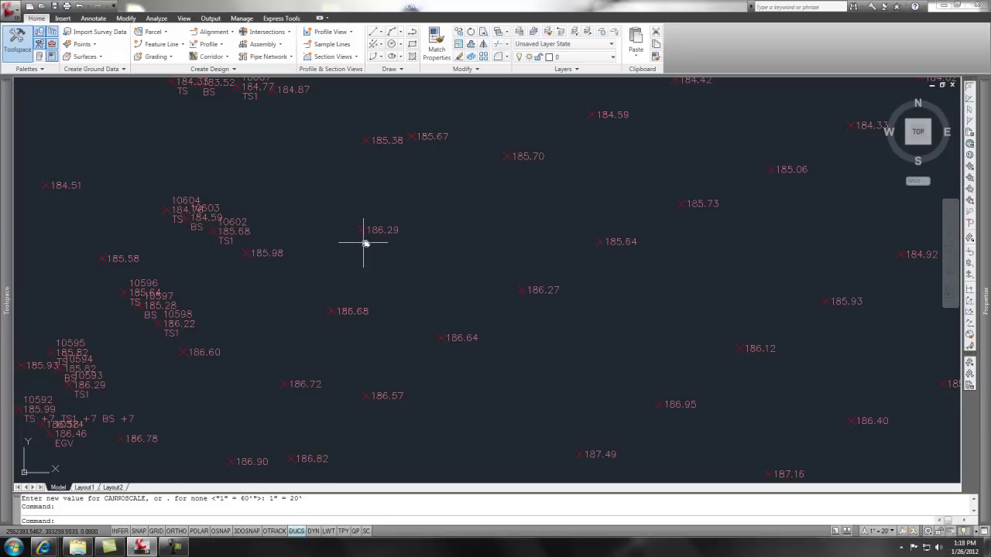
scroll(387, 270, down, 4)
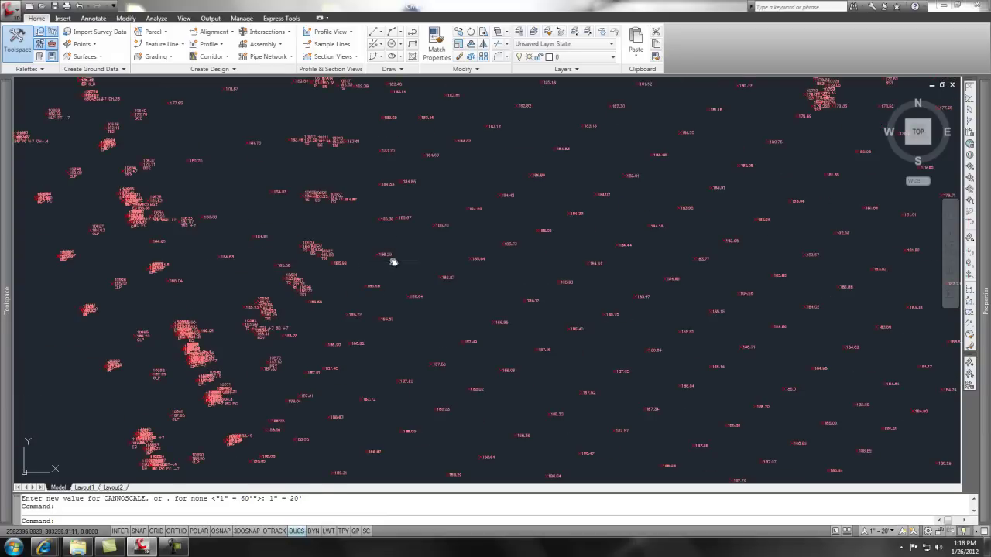
scroll(386, 270, down, 2)
middle_drag(453, 288, 361, 270)
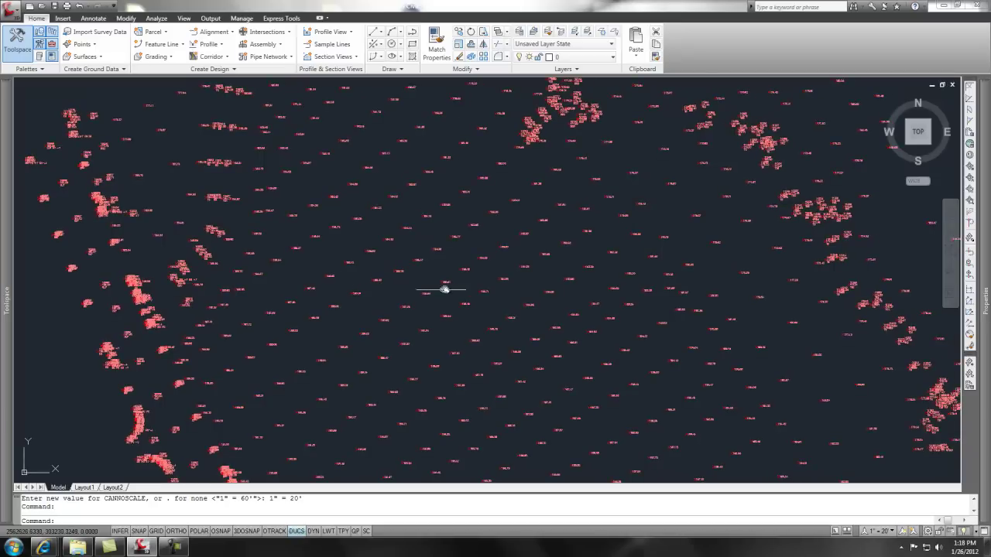
scroll(418, 267, up, 5)
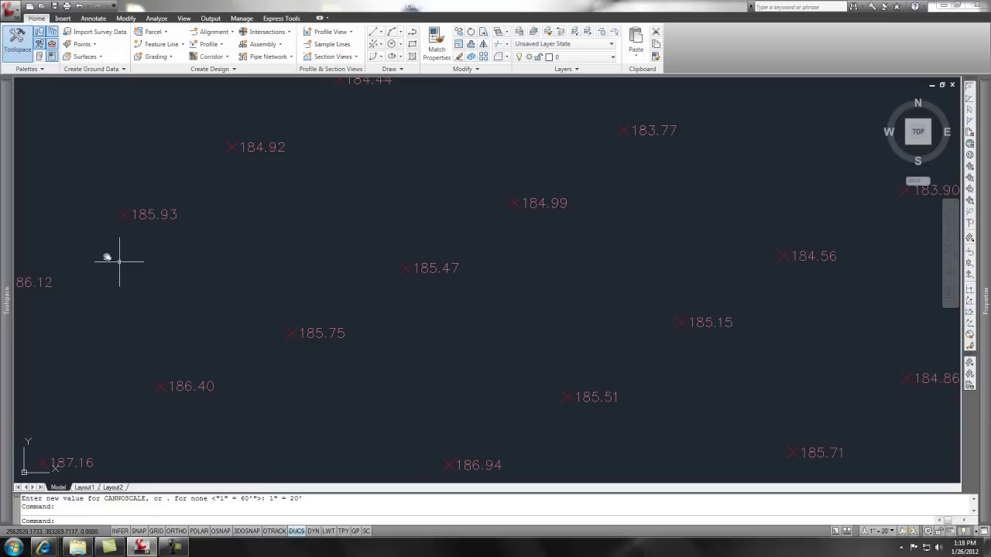
mouse_move(11, 187)
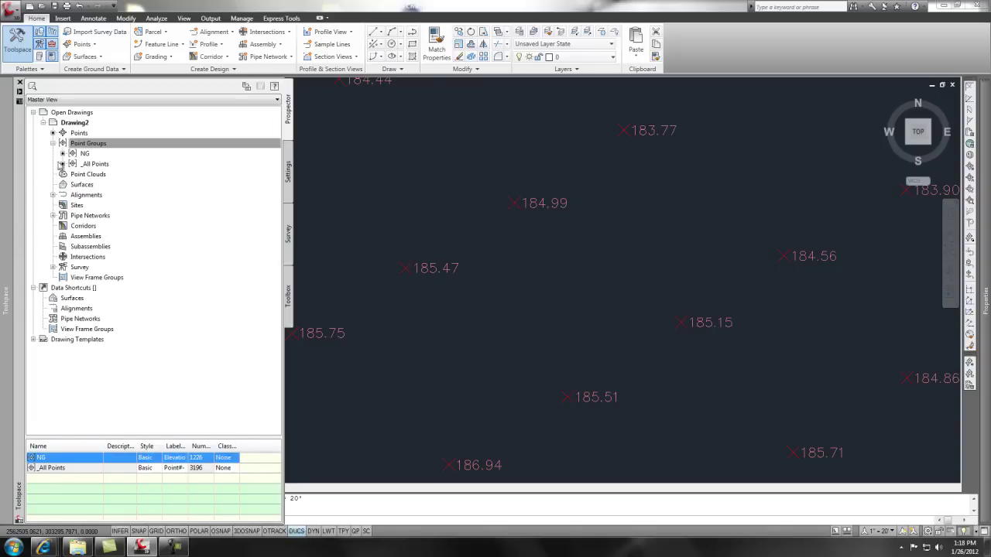
mouse_move(87, 156)
click(84, 153)
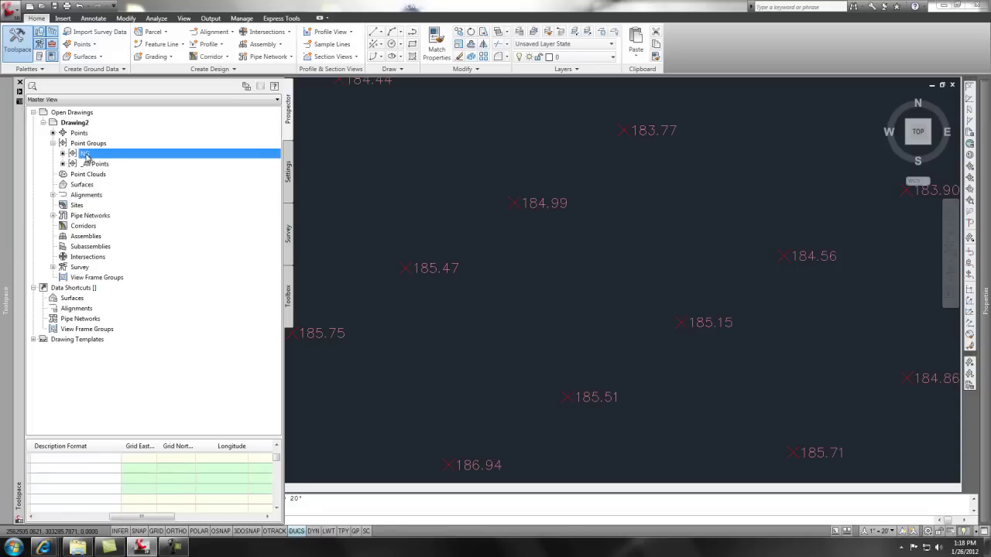
right_click(85, 156)
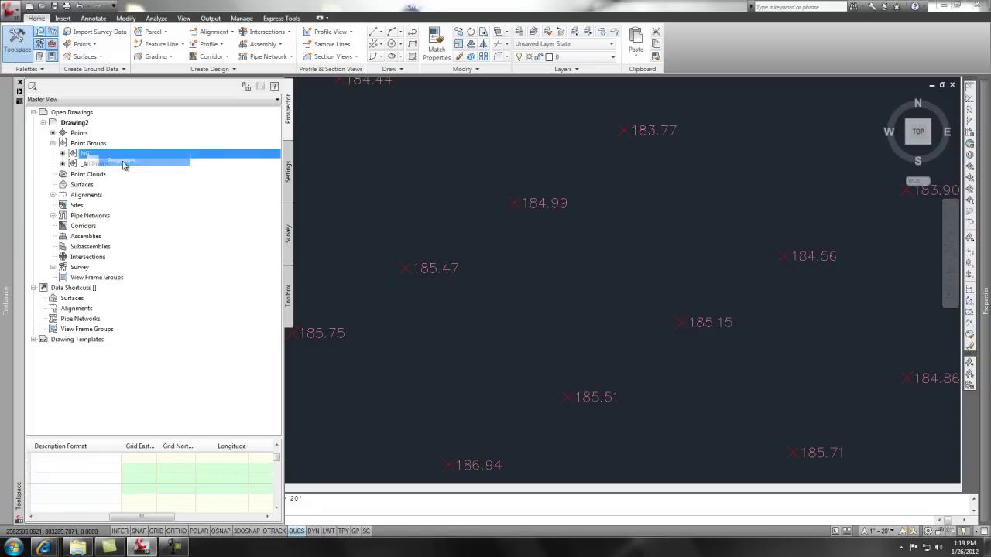
click(124, 159)
click(545, 373)
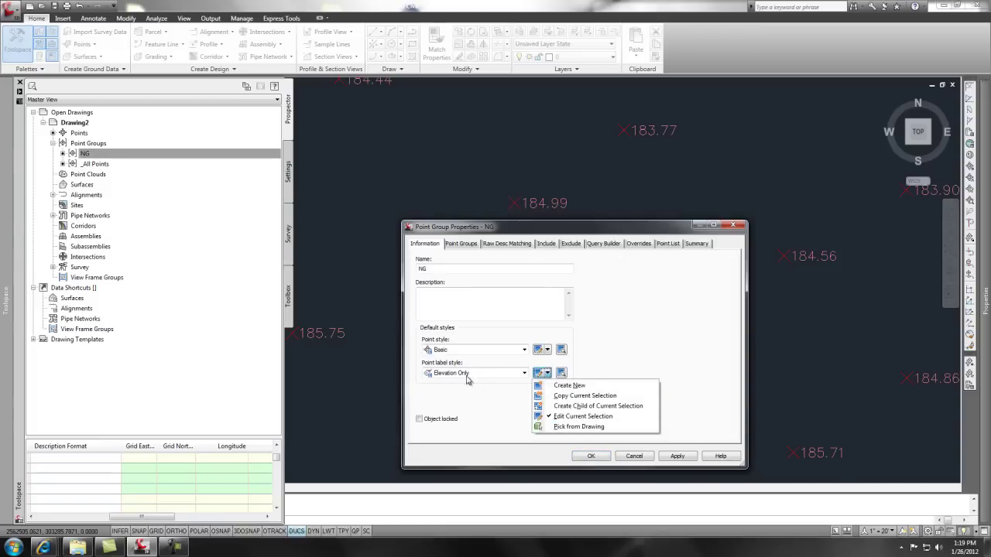
click(563, 416)
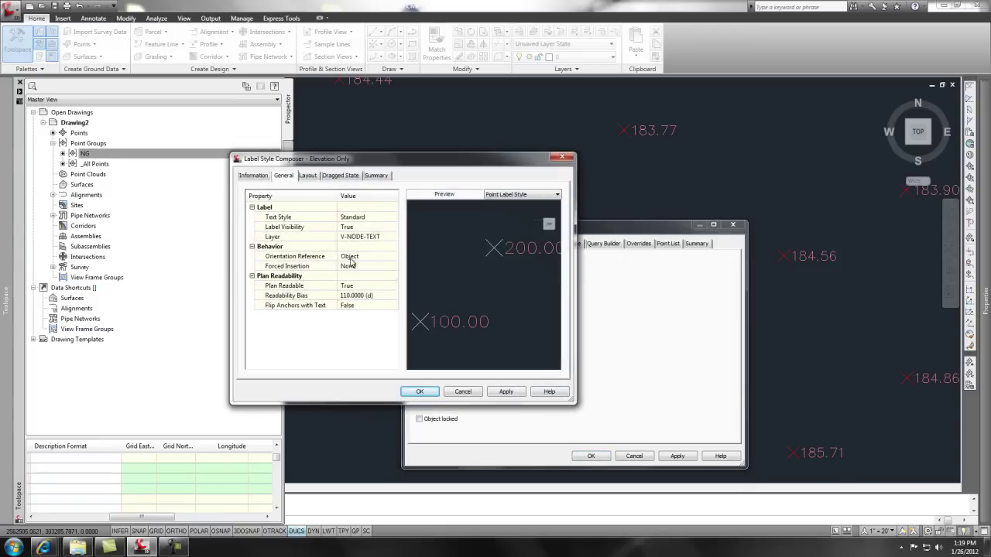
click(309, 178)
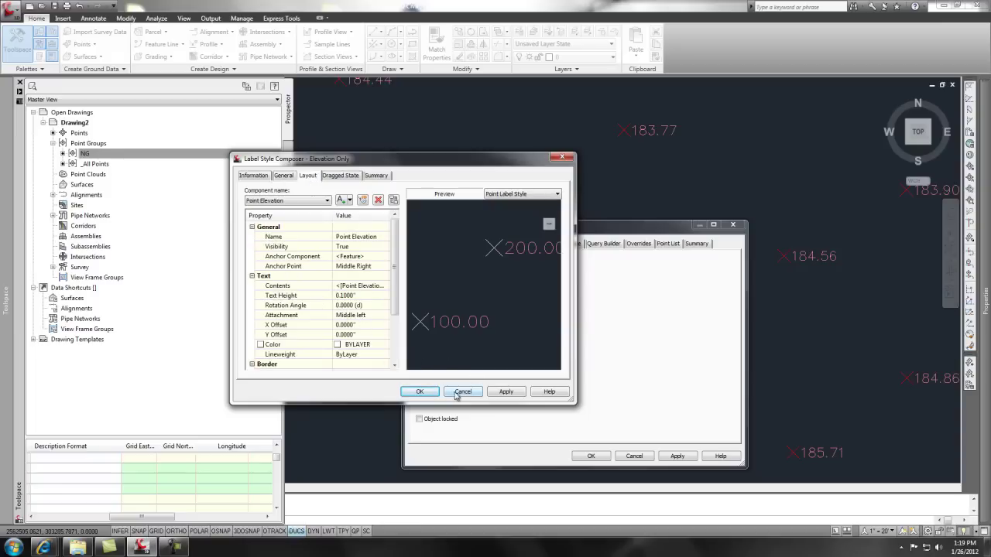
click(419, 390)
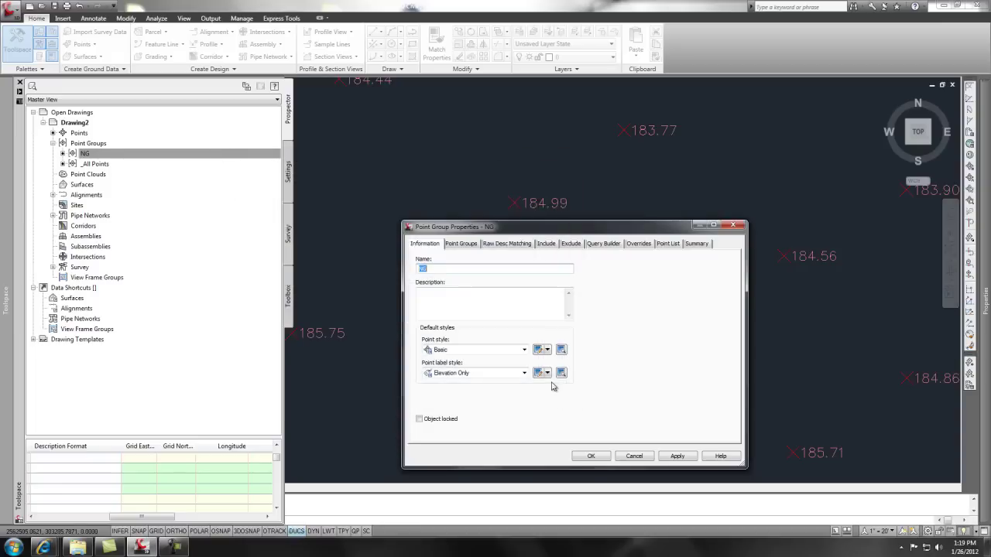
click(634, 455)
mouse_move(4, 256)
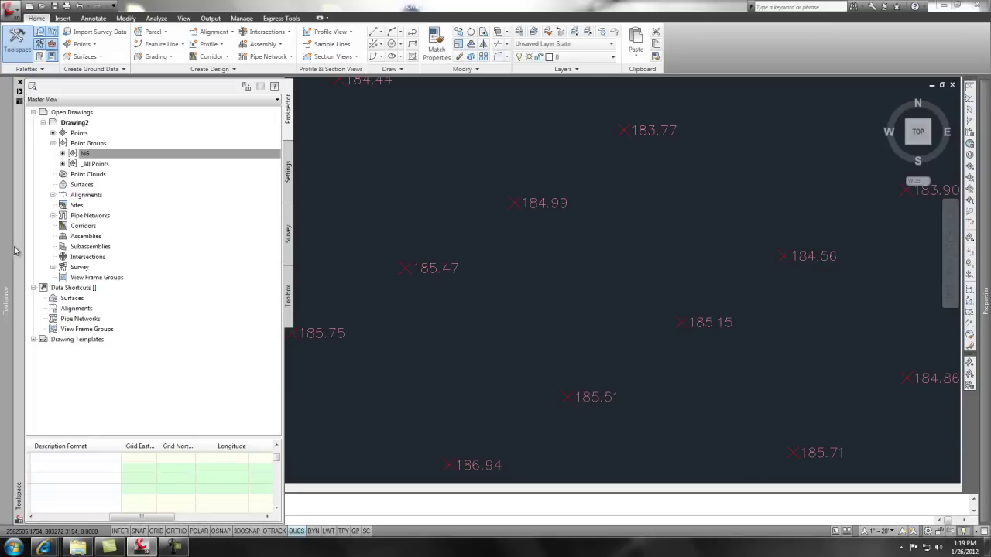
- Open the Elevation Only point label style for editing, then cancel without changes
click(288, 186)
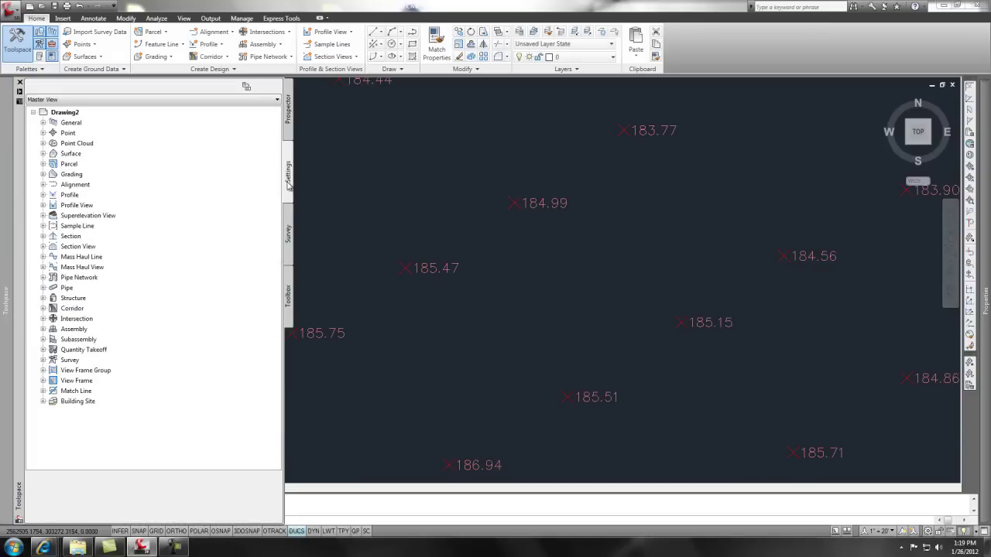
click(43, 133)
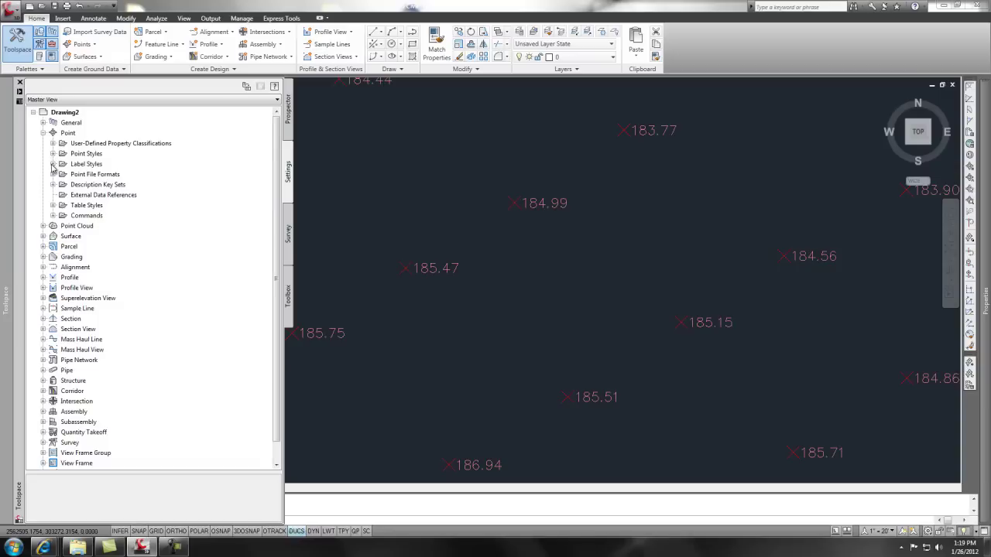
click(53, 164)
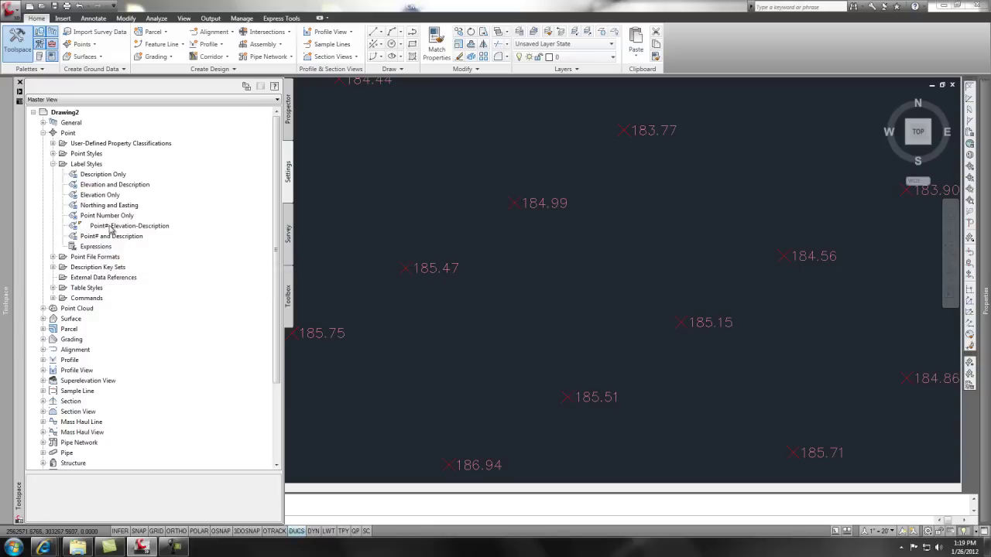
click(99, 199)
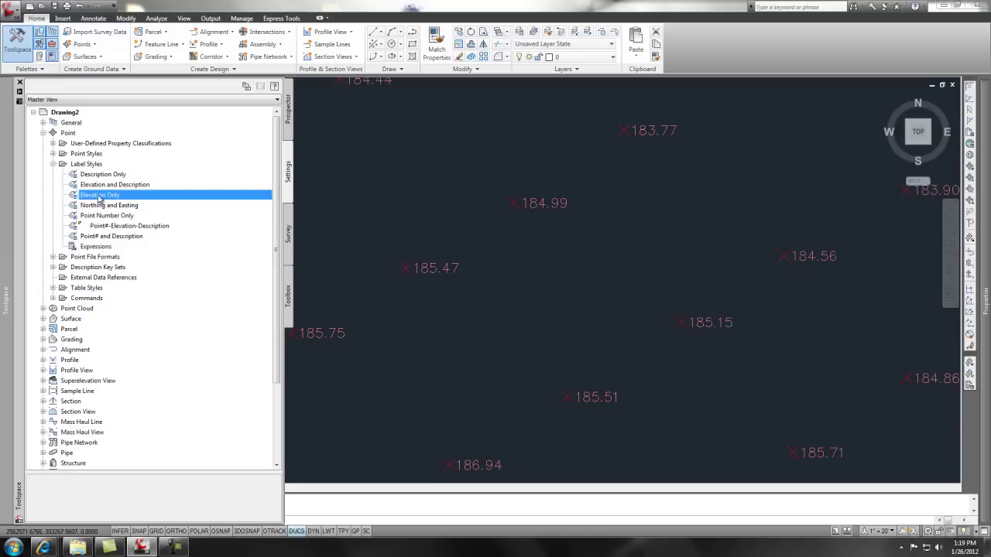
right_click(99, 198)
drag(99, 197, 133, 206)
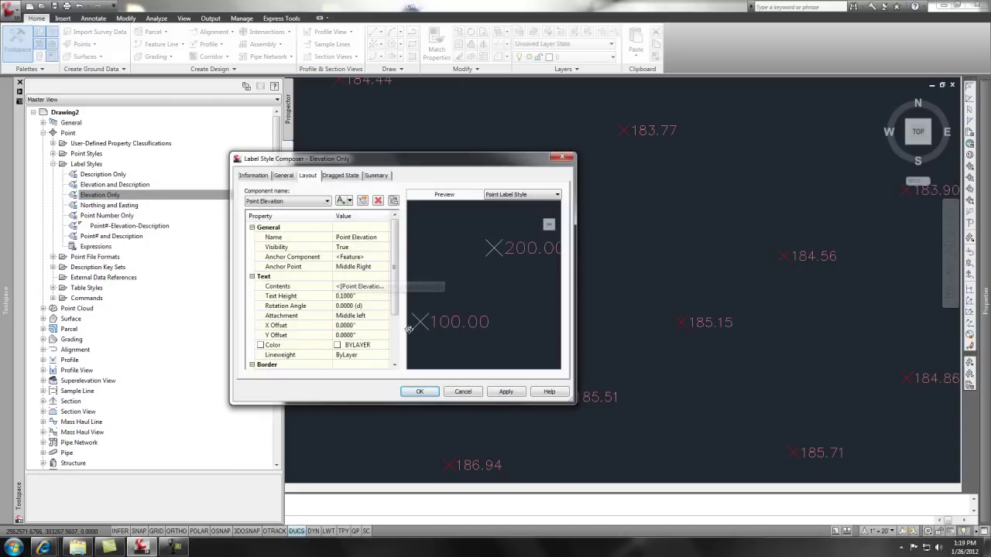
click(463, 392)
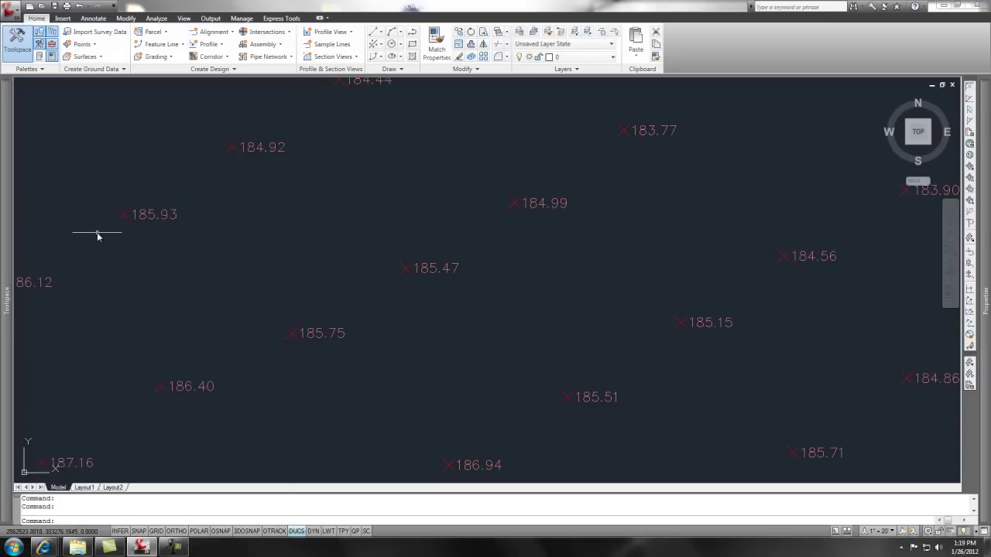
- Zoom out and back in on the elevation-labelled survey points
scroll(168, 234, down, 3)
scroll(248, 247, down, 2)
scroll(328, 261, down, 3)
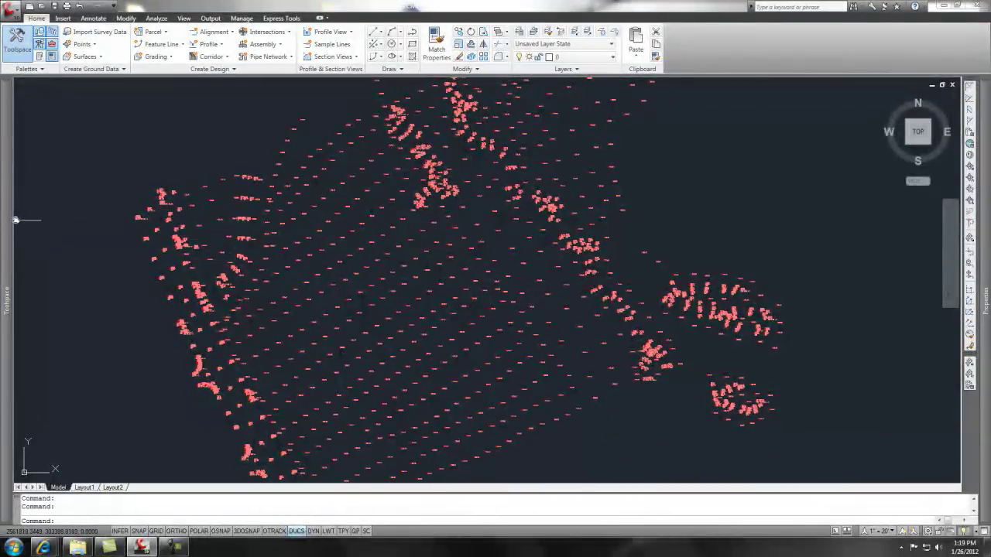
scroll(267, 267, up, 5)
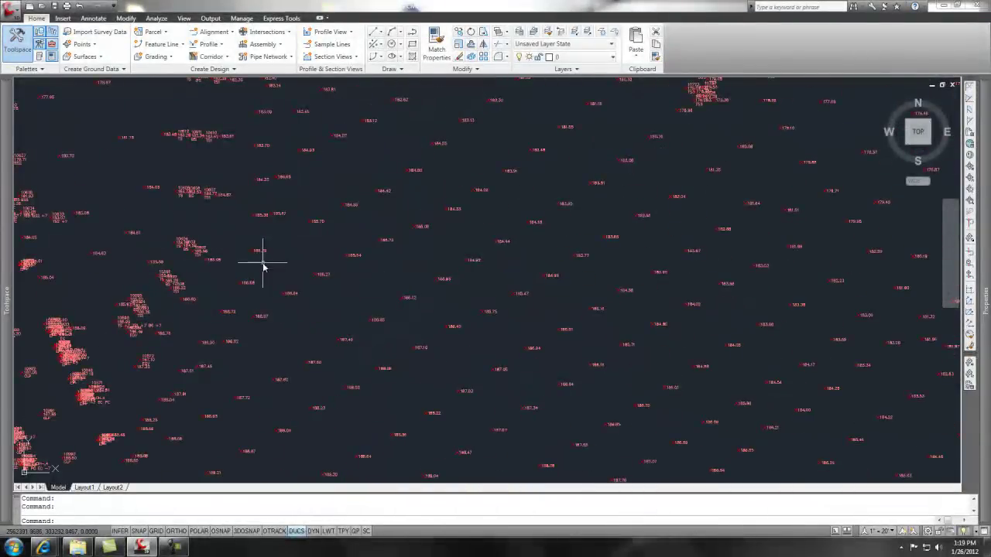
scroll(254, 256, up, 2)
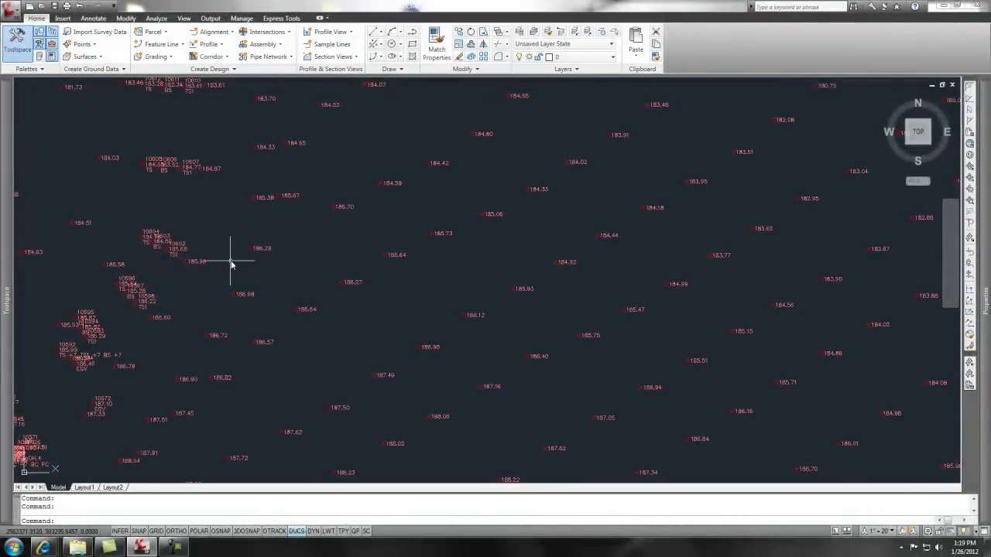
- Return to Prospector and select the NG point group (1226 points, Elevation Only labels)
mouse_move(8, 179)
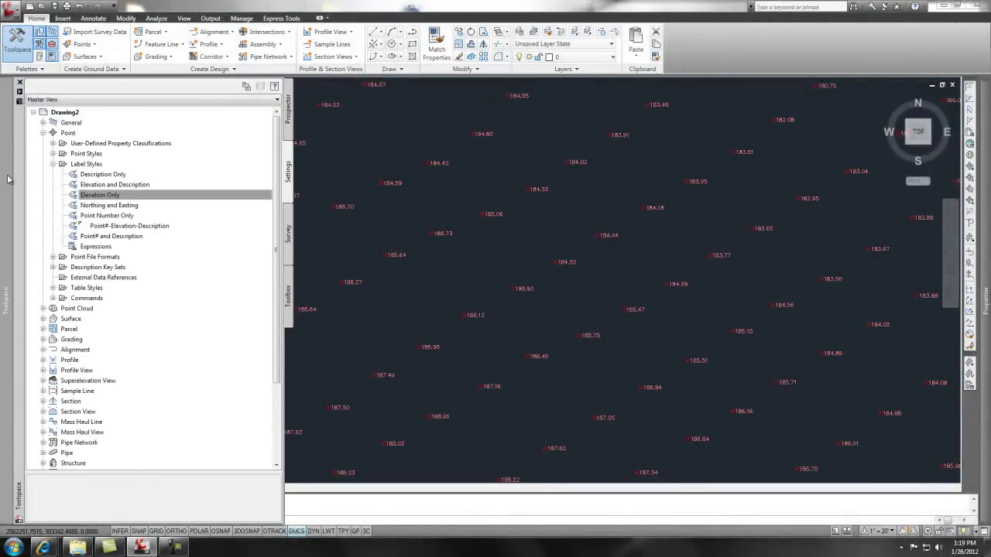
click(289, 126)
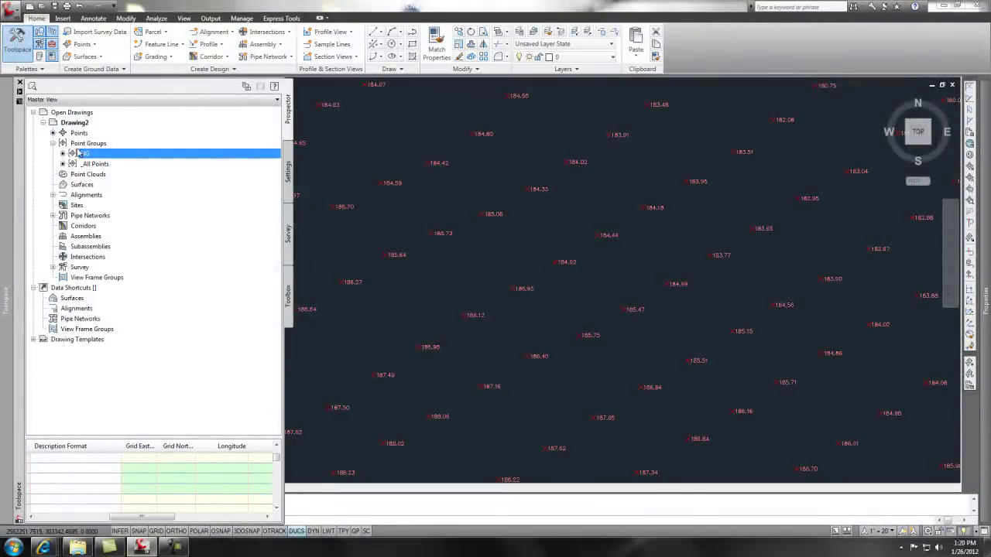
click(82, 153)
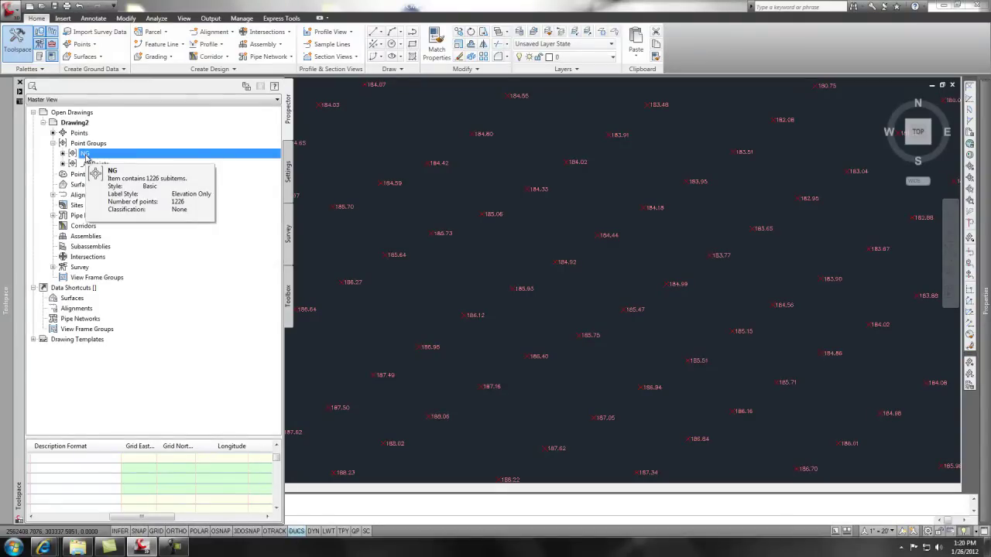
click(85, 155)
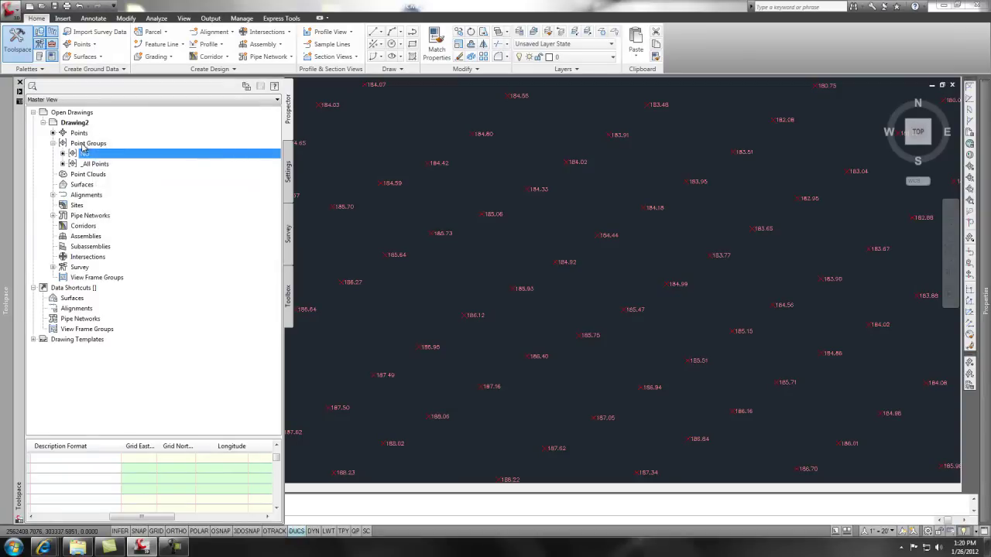
- Move NG below _All Points in the point group display order, apply and confirm
click(83, 147)
right_click(84, 147)
click(119, 152)
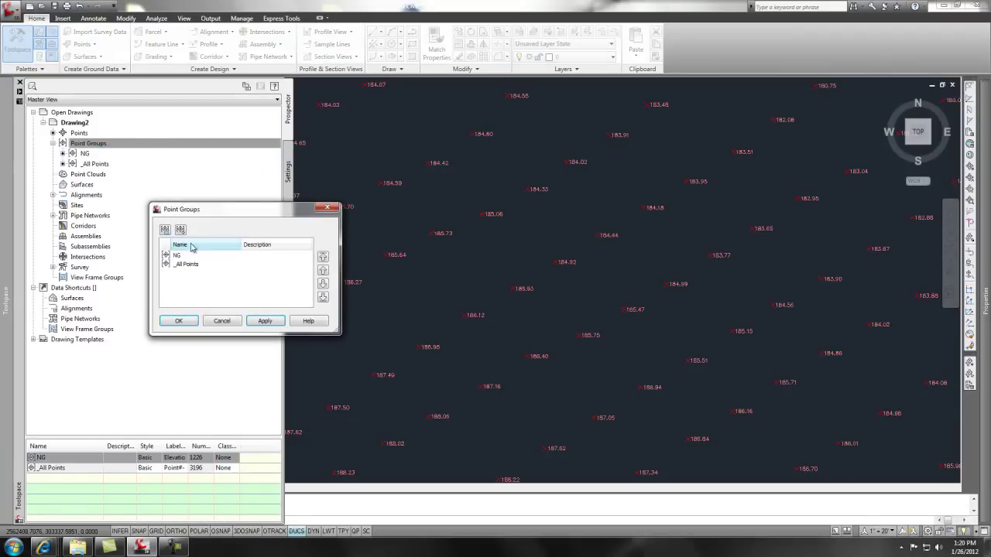
click(177, 256)
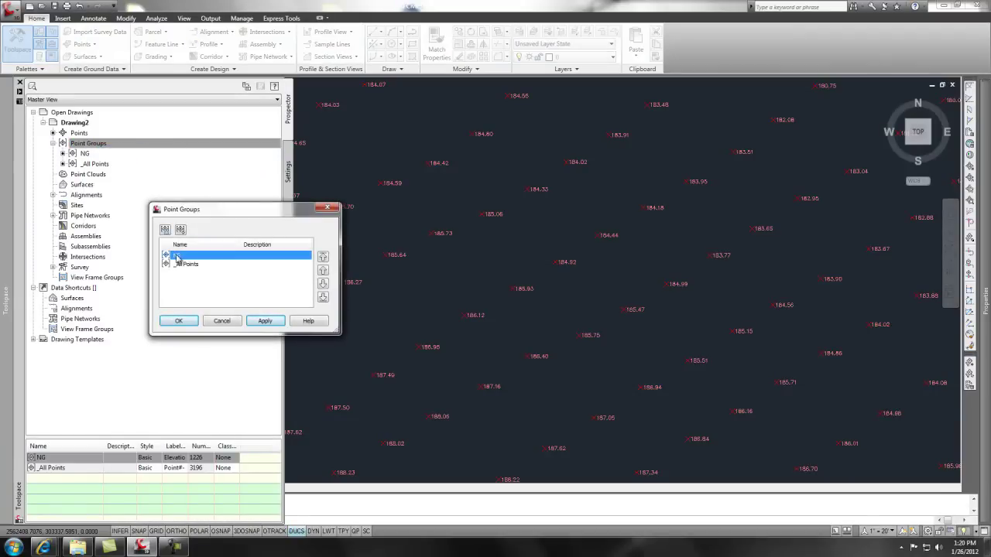
click(322, 286)
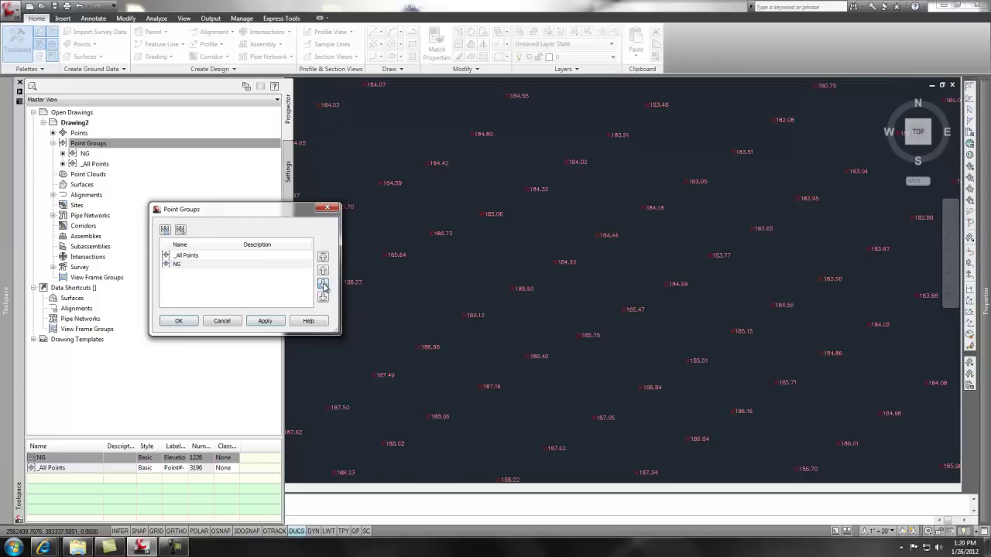
click(178, 266)
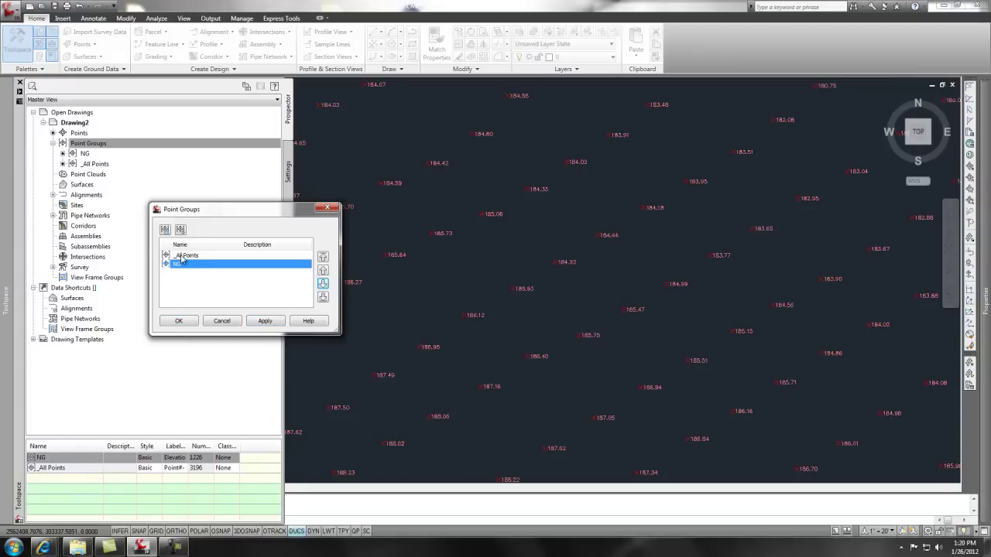
click(182, 255)
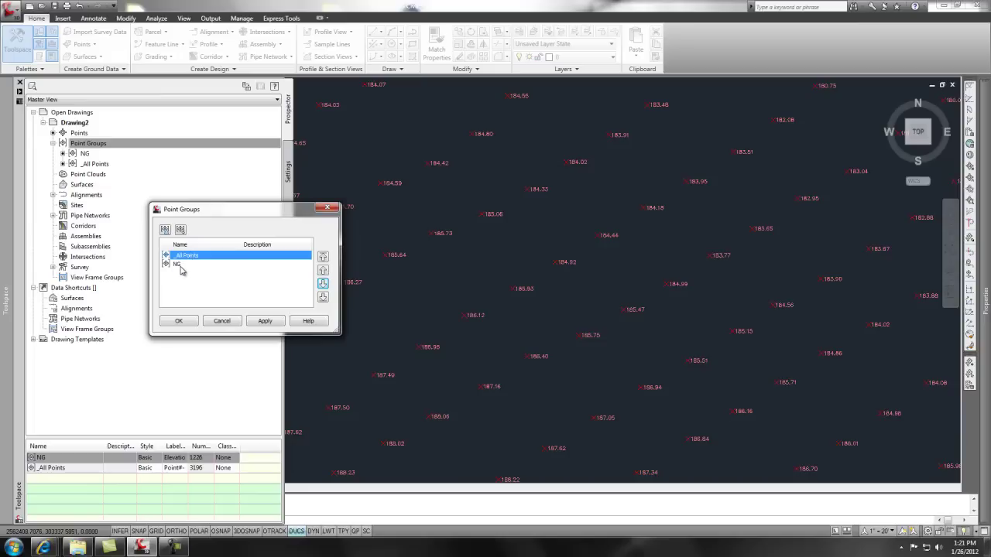
click(181, 264)
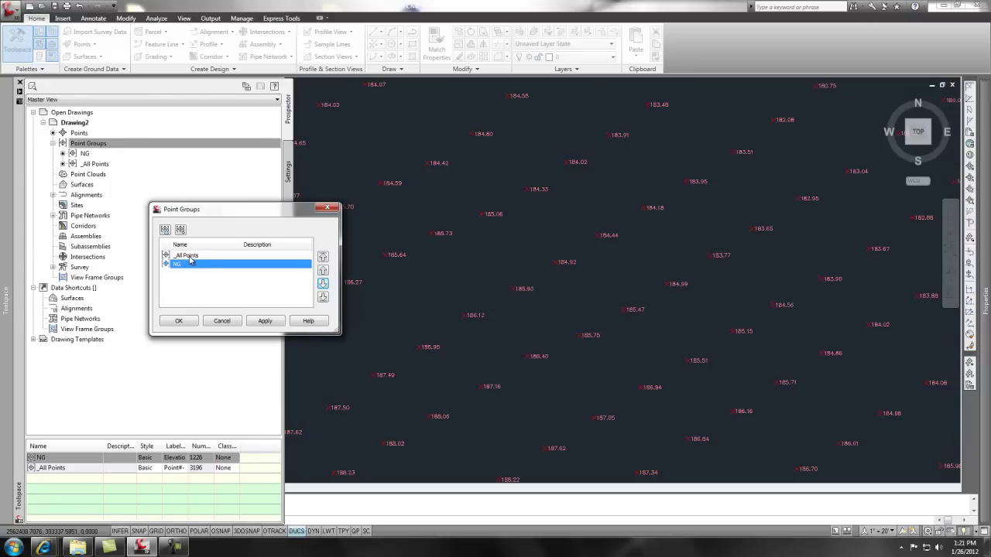
click(266, 322)
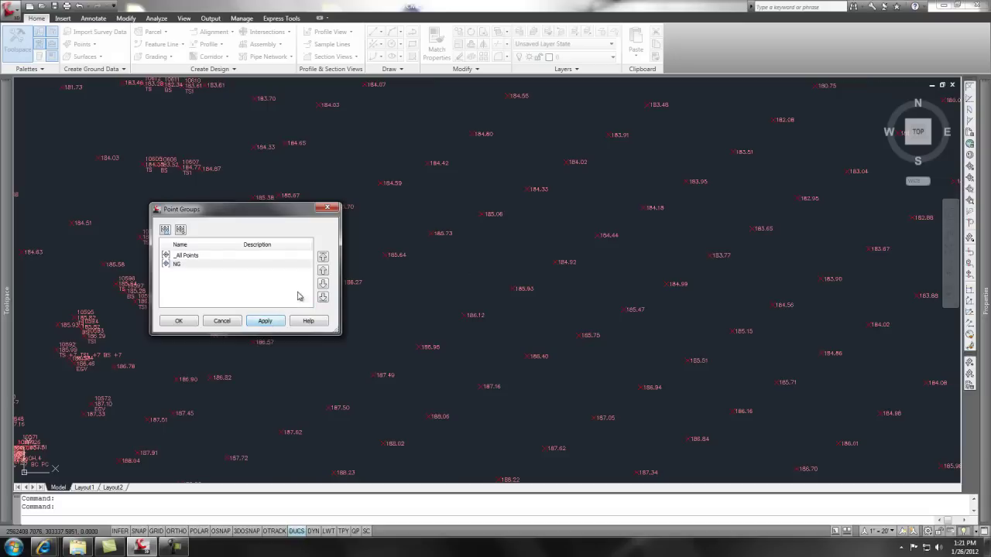
click(179, 321)
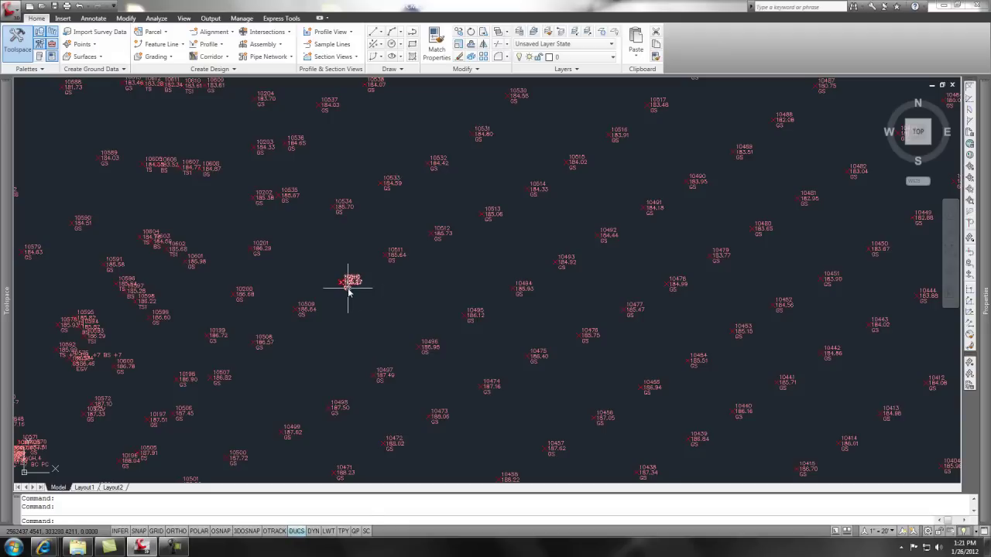
- Move _All Points below NG in the point group display order and confirm
mouse_move(8, 232)
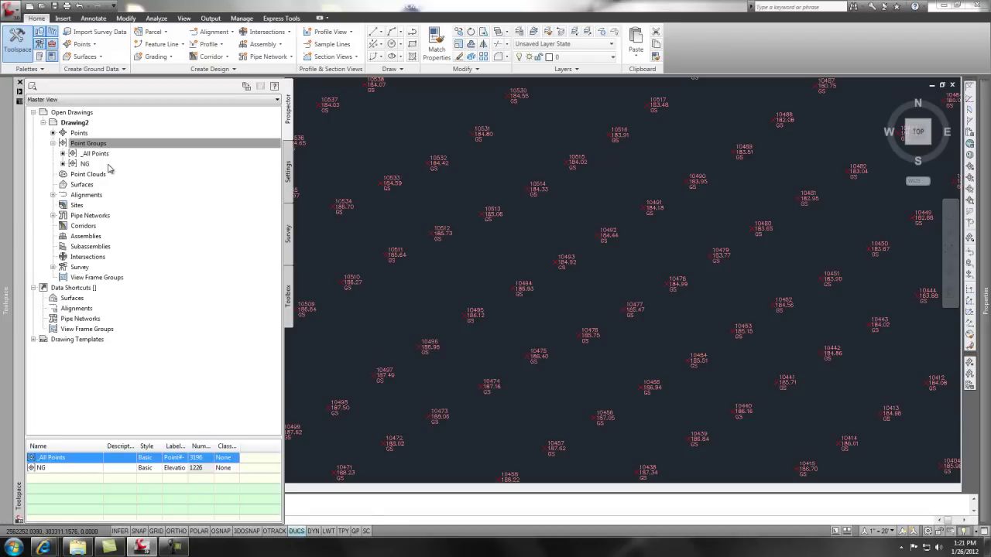
click(89, 144)
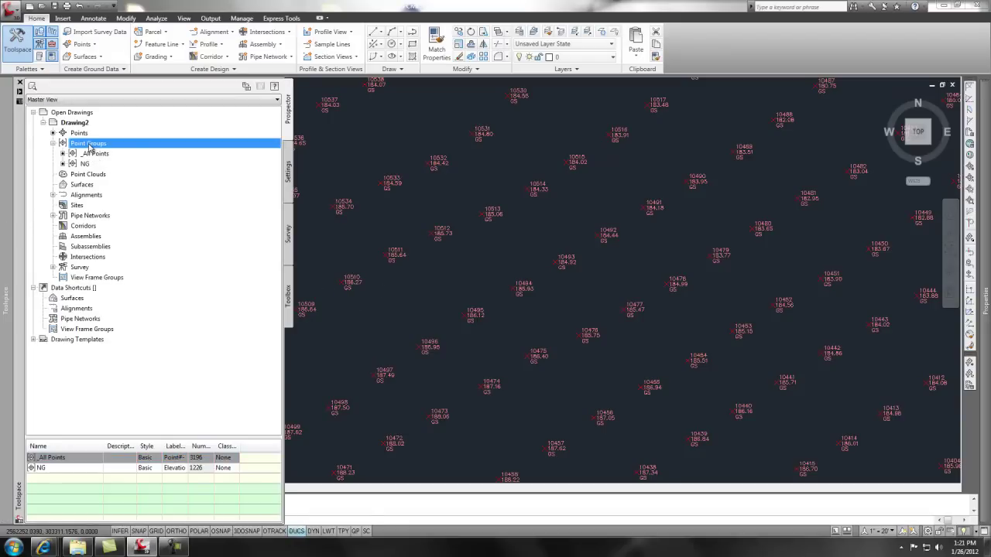
right_click(90, 147)
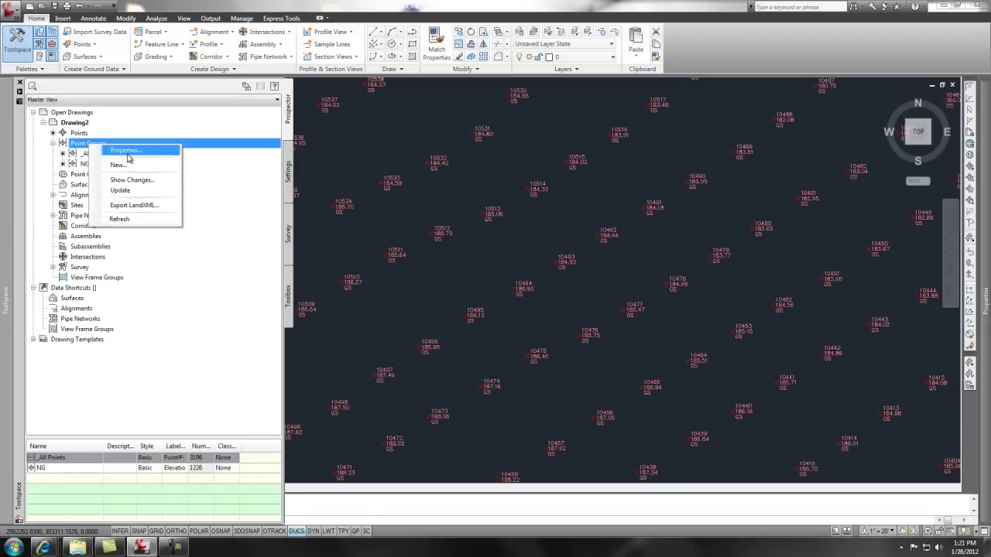
click(128, 158)
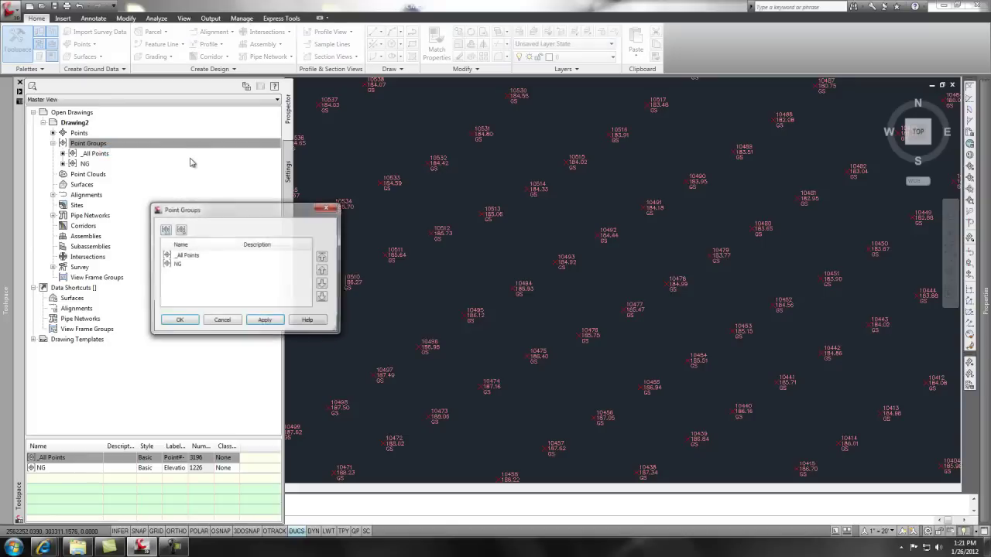
click(186, 256)
click(323, 285)
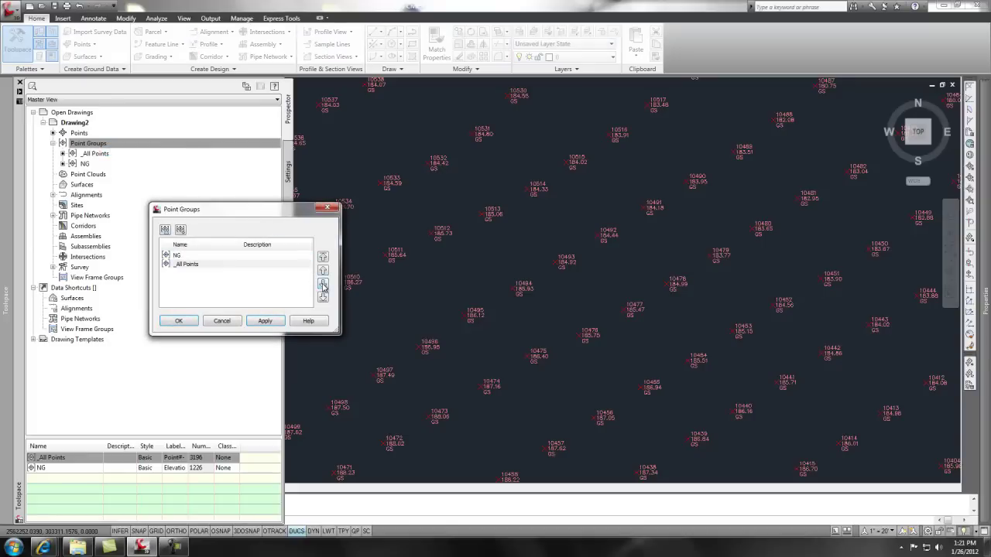
click(178, 320)
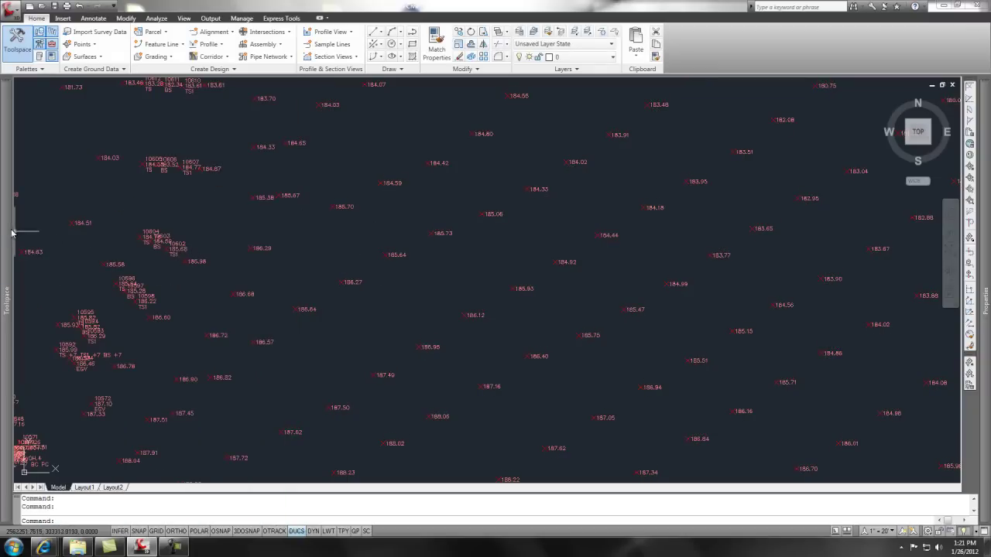
- Start a new point group with point style and point label style both set to <none>
mouse_move(10, 232)
right_click(95, 144)
click(124, 165)
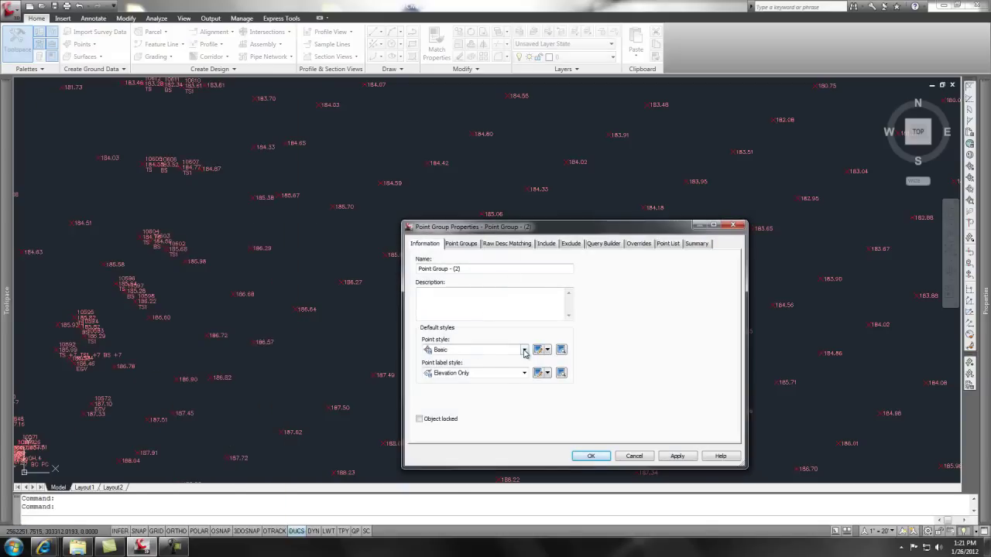
click(524, 350)
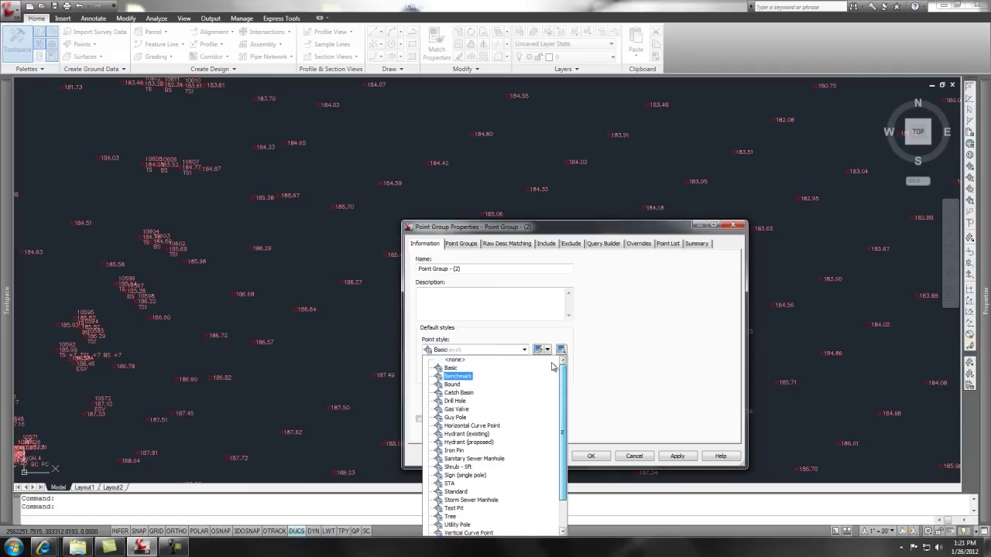
click(463, 360)
click(525, 373)
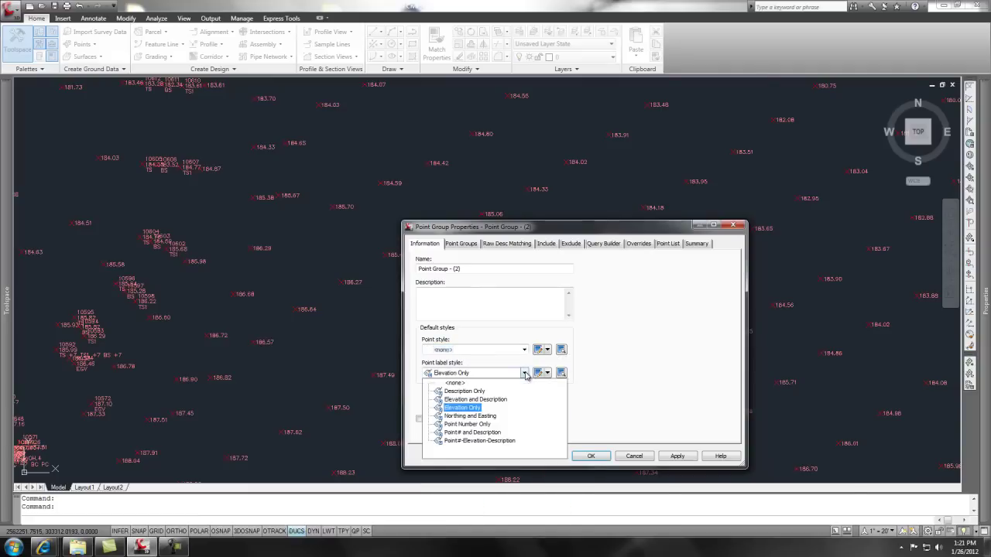
click(483, 387)
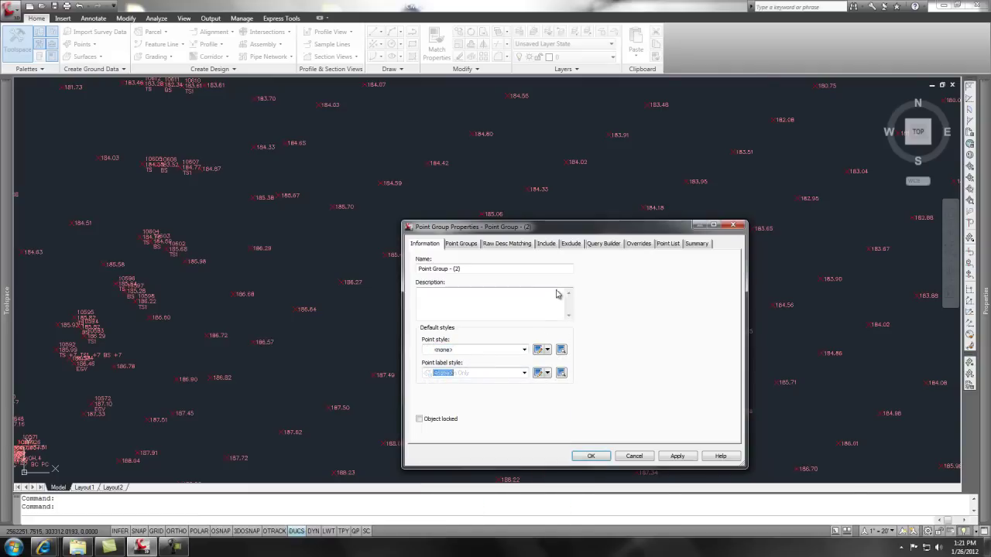
- Include all points in the group, name it 'no show', and create it
click(546, 244)
click(418, 416)
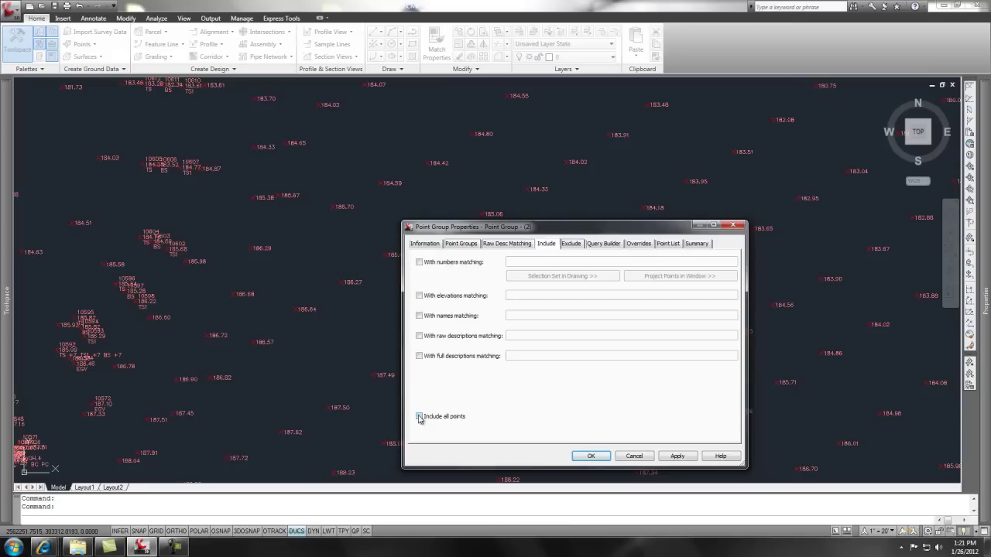
click(427, 245)
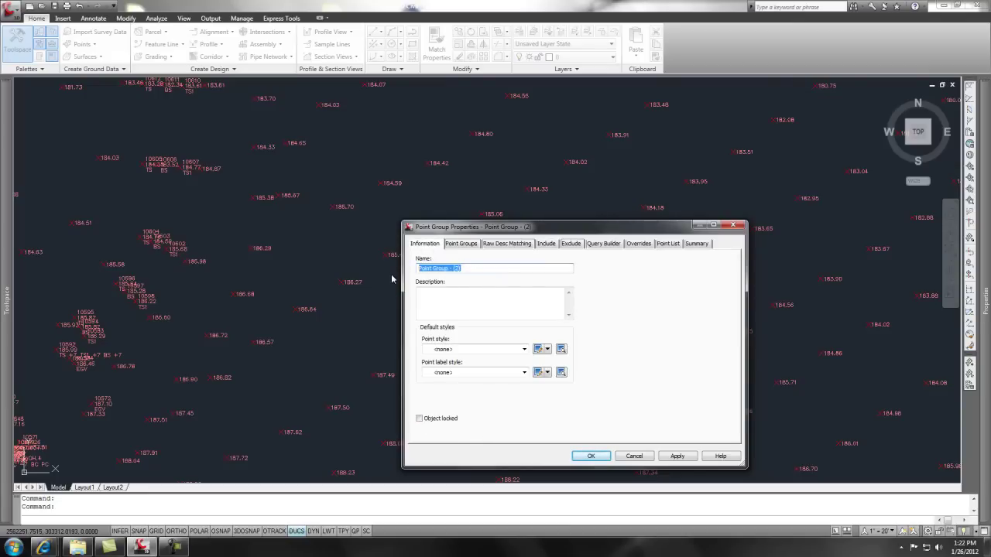
text(no show)
click(591, 456)
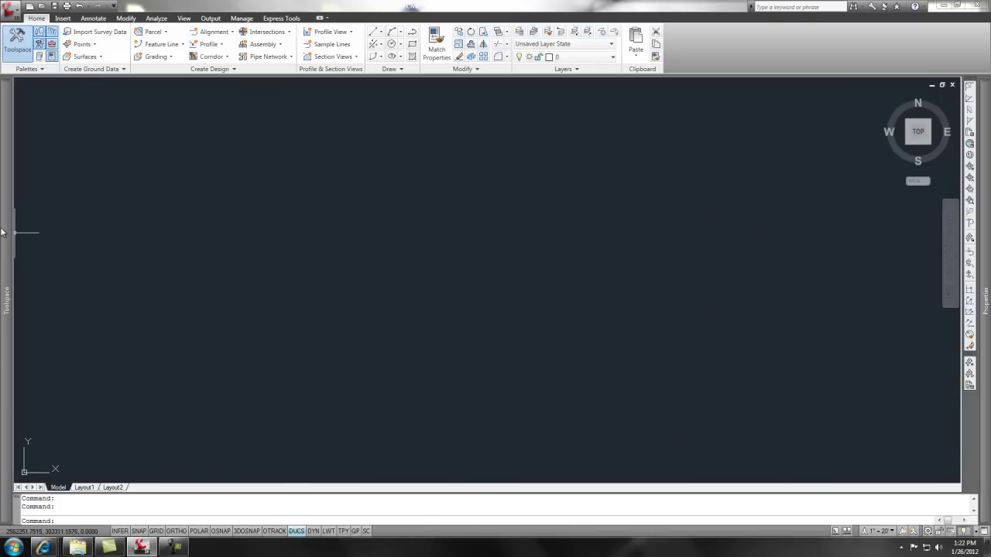
- Move no show below NG in the point group display order and confirm
mouse_move(6, 232)
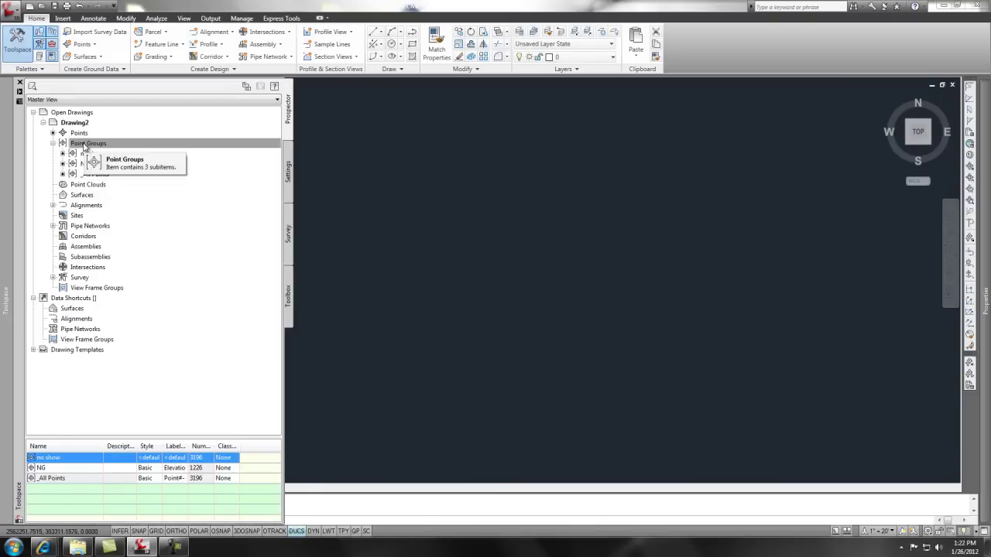
right_click(95, 144)
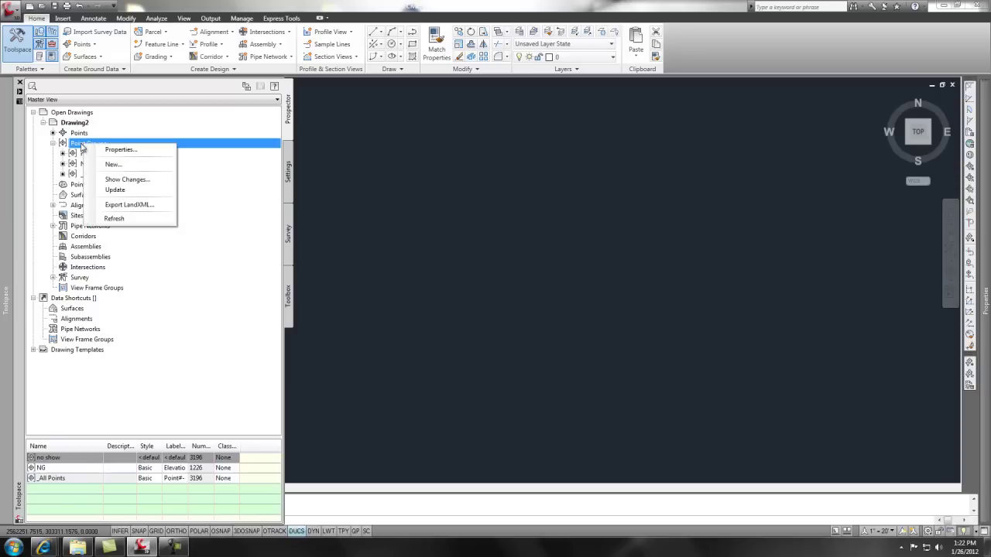
click(118, 150)
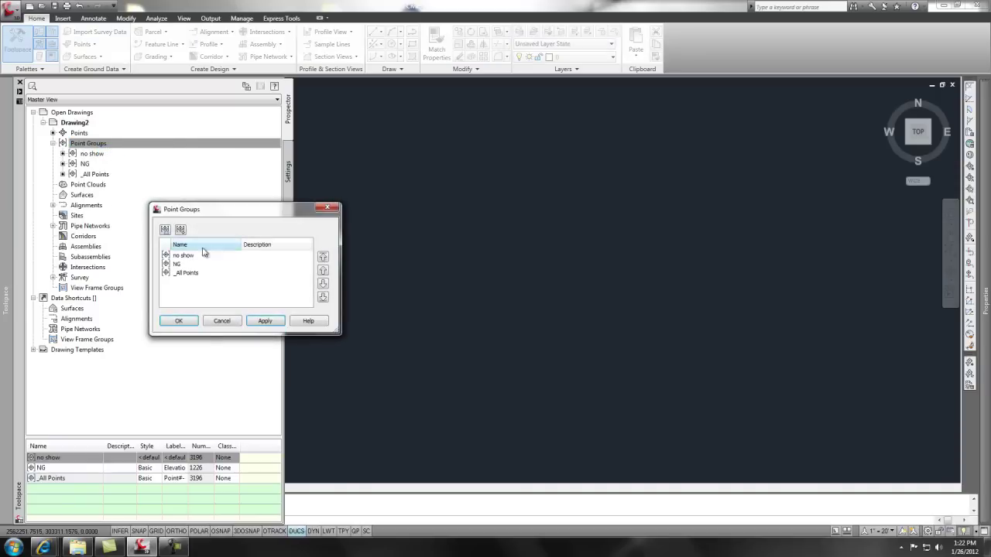
click(182, 256)
click(323, 283)
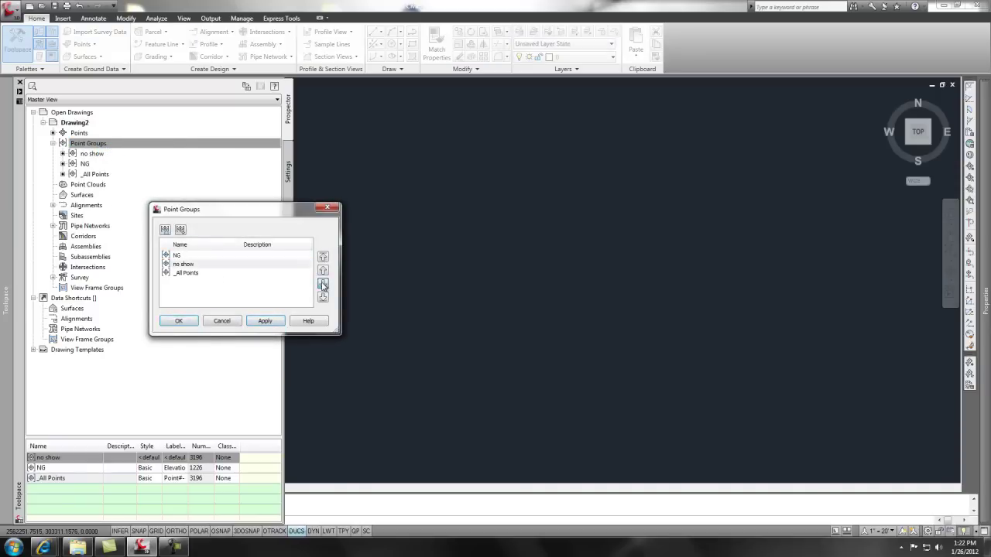
click(177, 258)
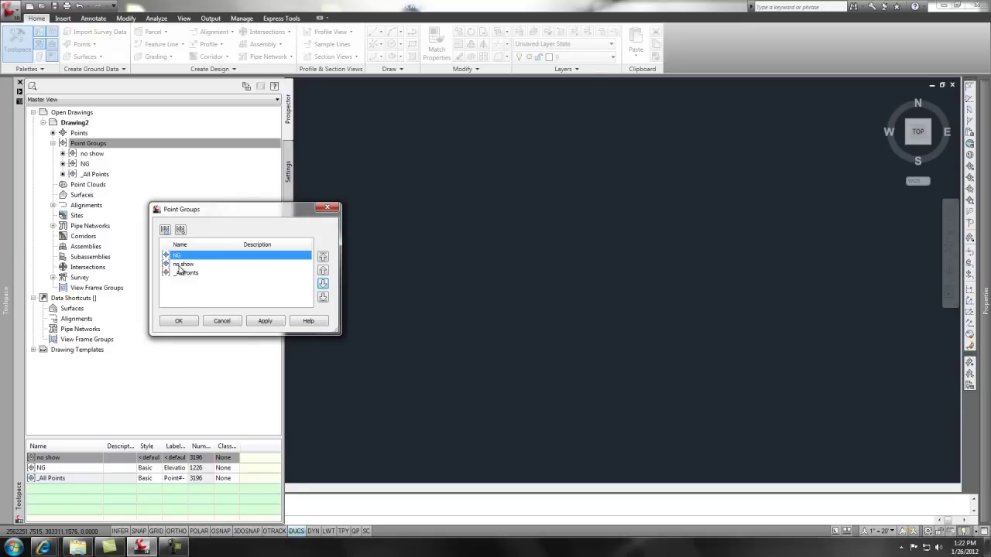
click(184, 323)
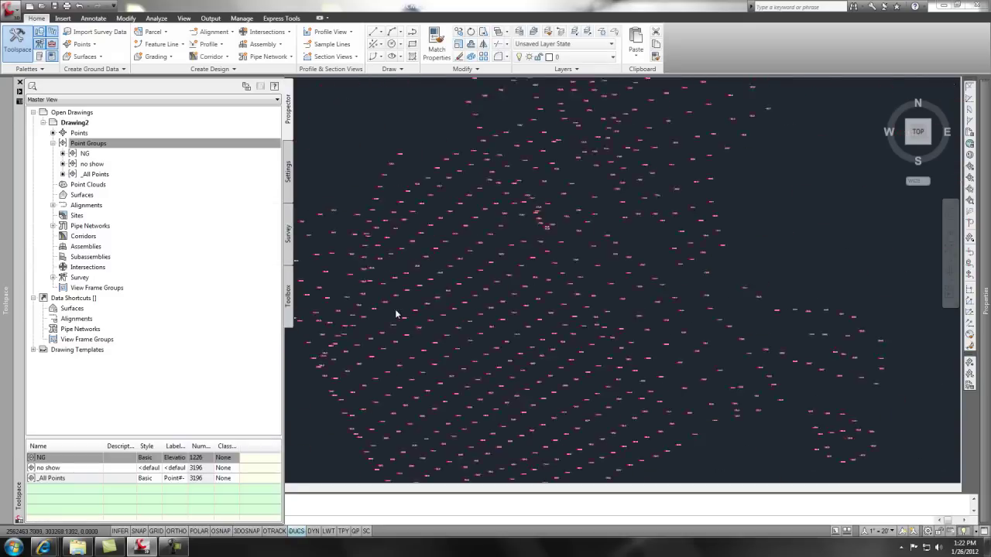
scroll(386, 311, down, 5)
scroll(364, 303, up, 4)
scroll(325, 283, down, 4)
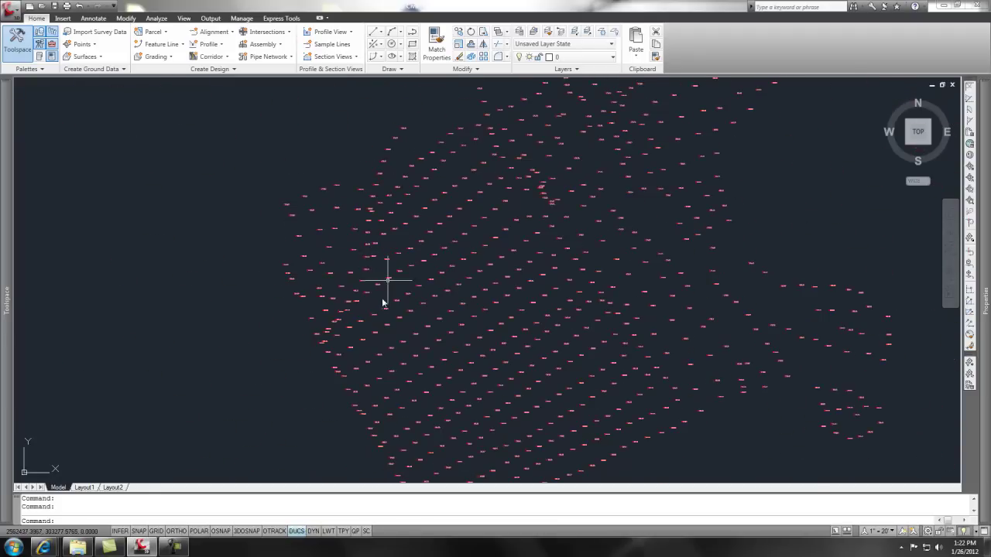